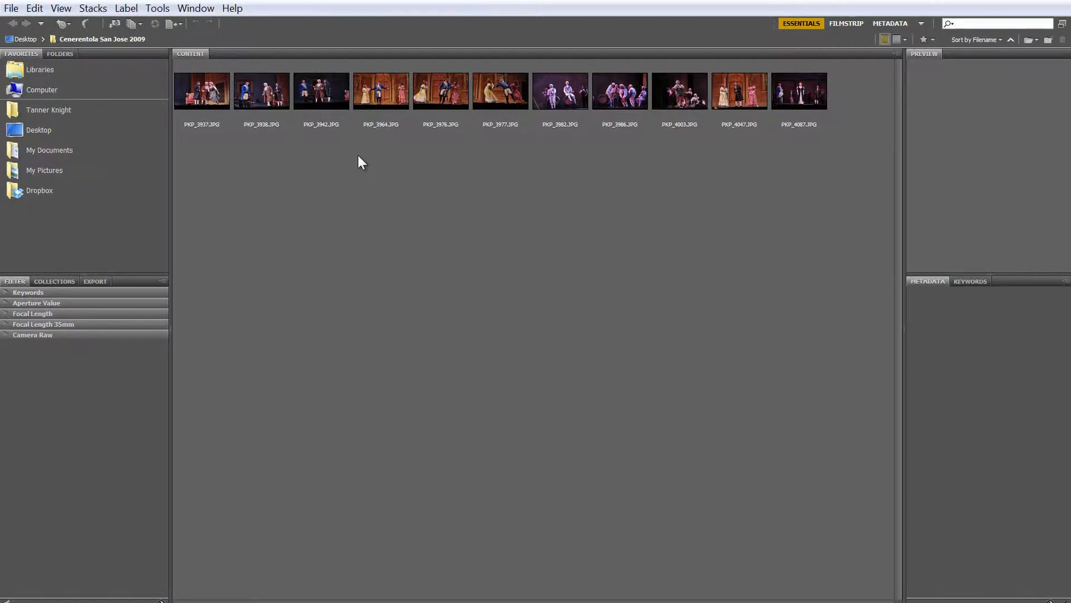
Step: Select all photos in the Cenerentola San Jose 2009 folder and enlarge their thumbnails slightly
click(210, 96)
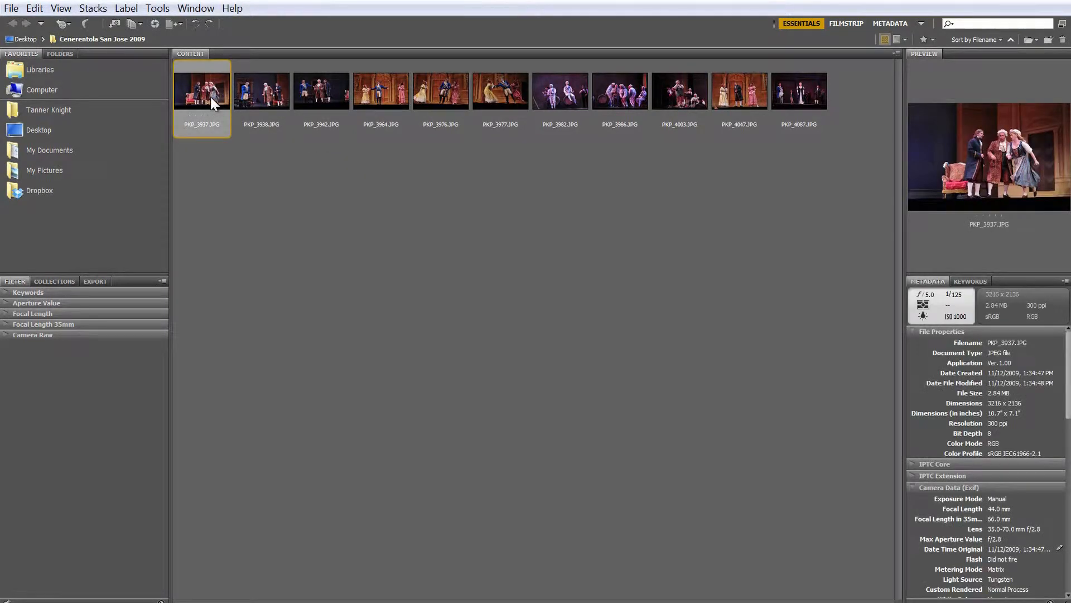
key(ctrl+a)
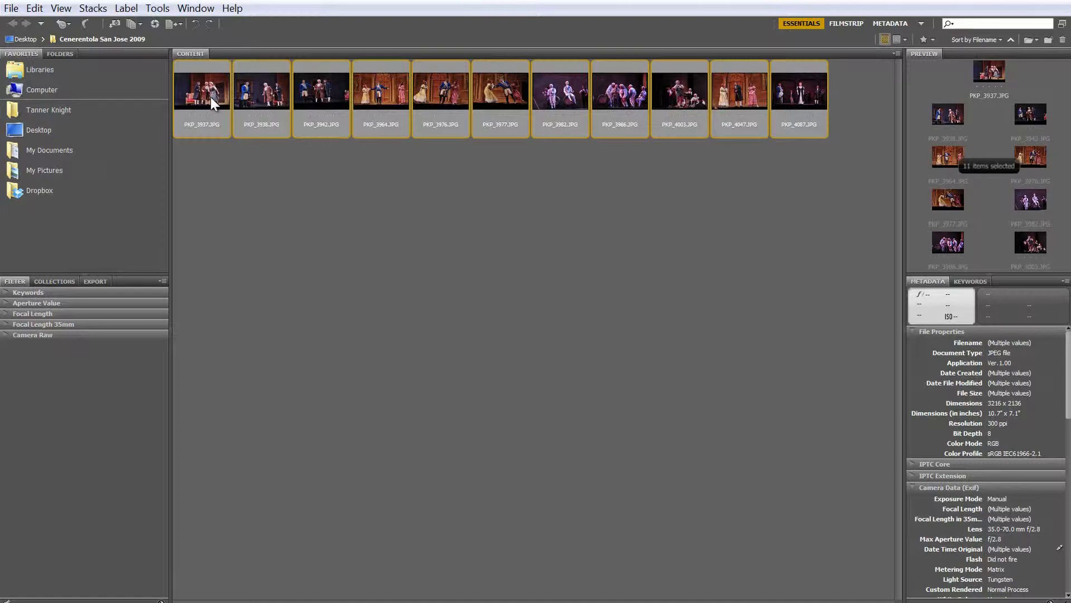
key(ctrl+minus)
key(ctrl+minus)
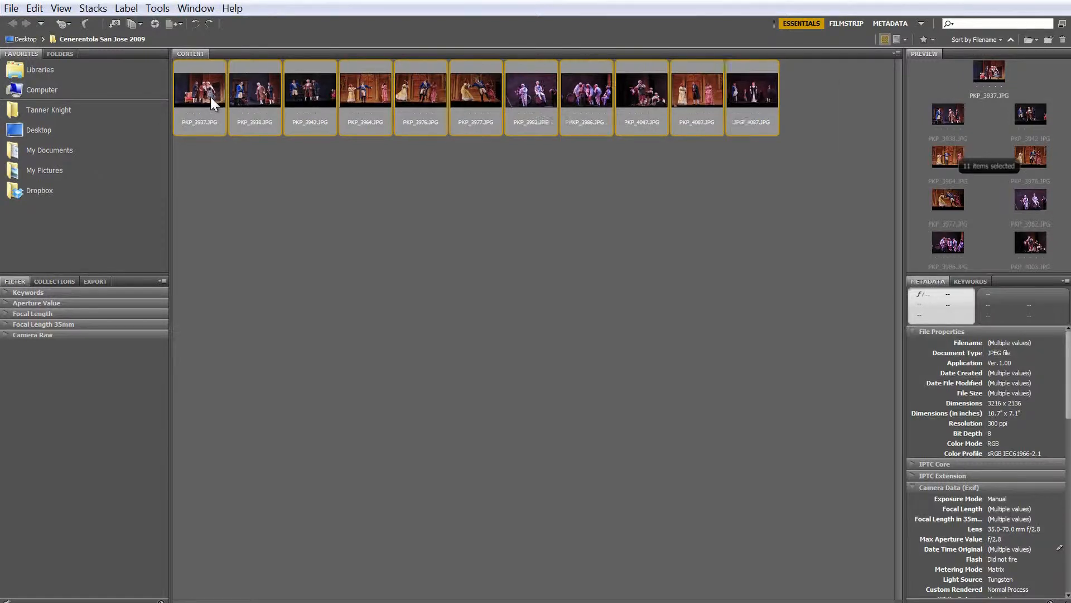
key(ctrl+plus)
key(ctrl+plus)
key(ctrl+plus)
key(ctrl+plus)
key(ctrl+plus)
key(ctrl+minus)
key(ctrl+minus)
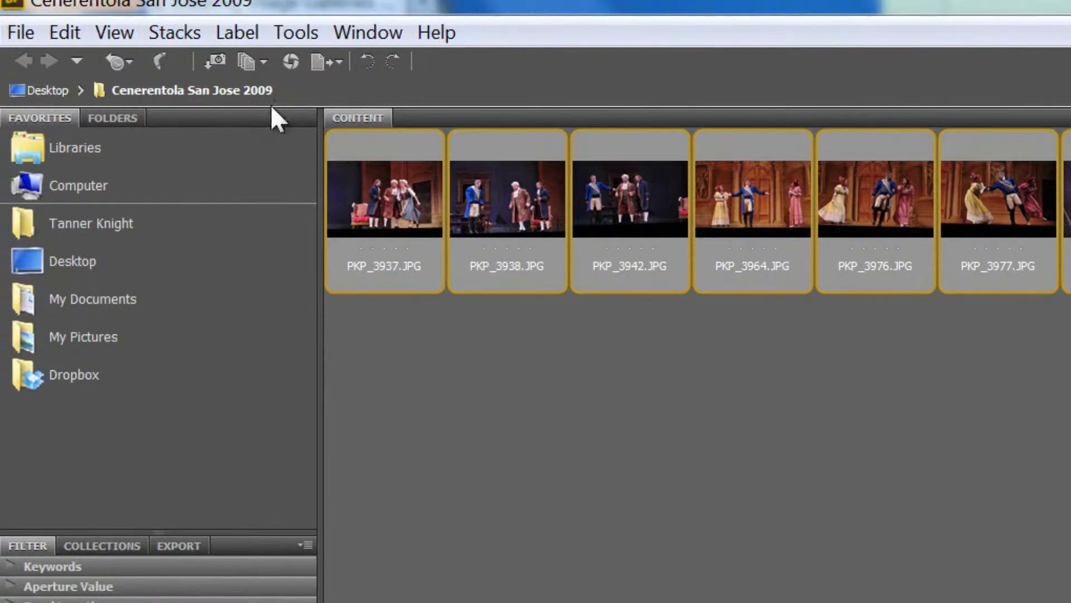
Step: Browse the selected photos in Review Mode and drop PKP_3964.JPG, the man in blue with outstretched arms, from the set
click(114, 32)
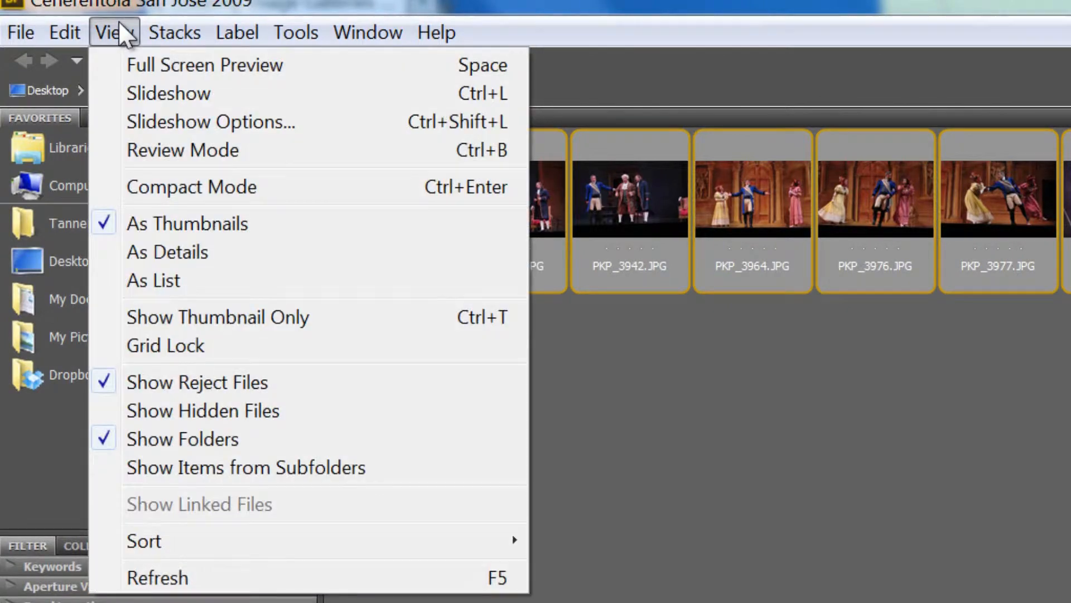
click(157, 150)
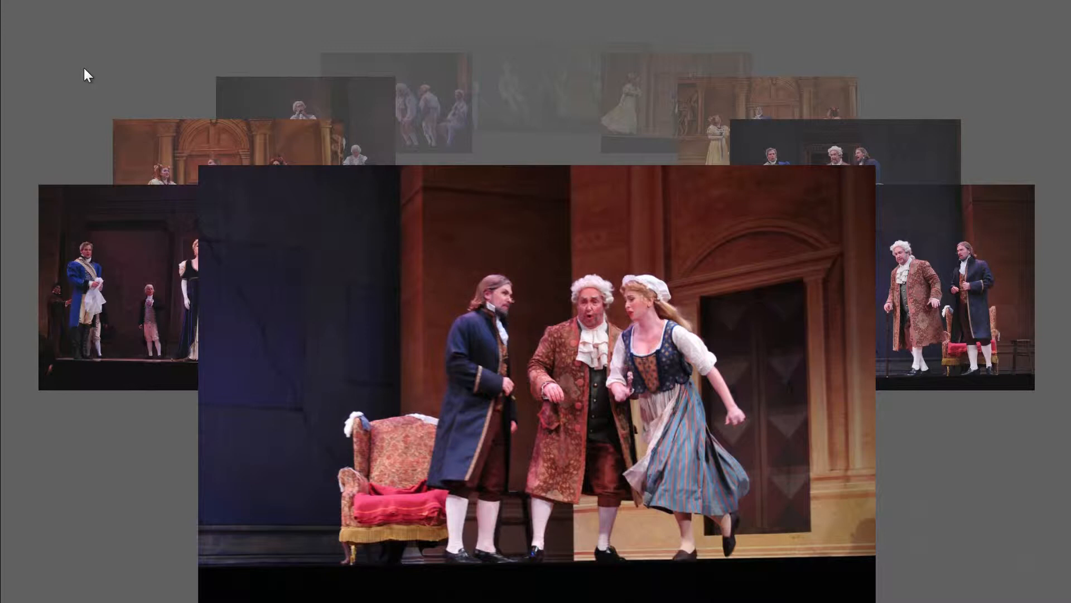
key(Right)
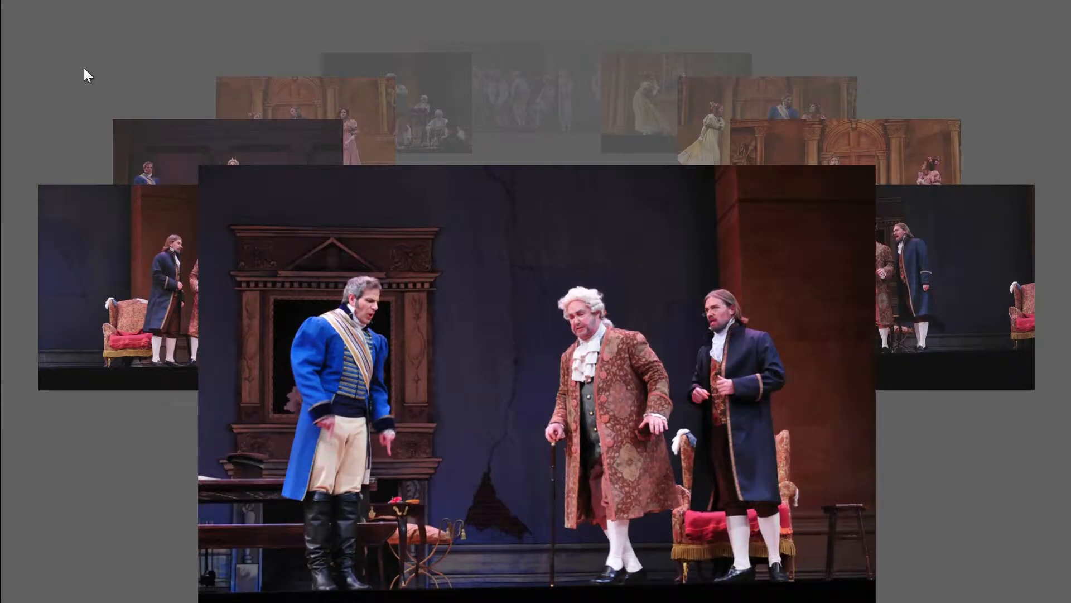
key(Left)
key(Left)
key(Right)
key(Right)
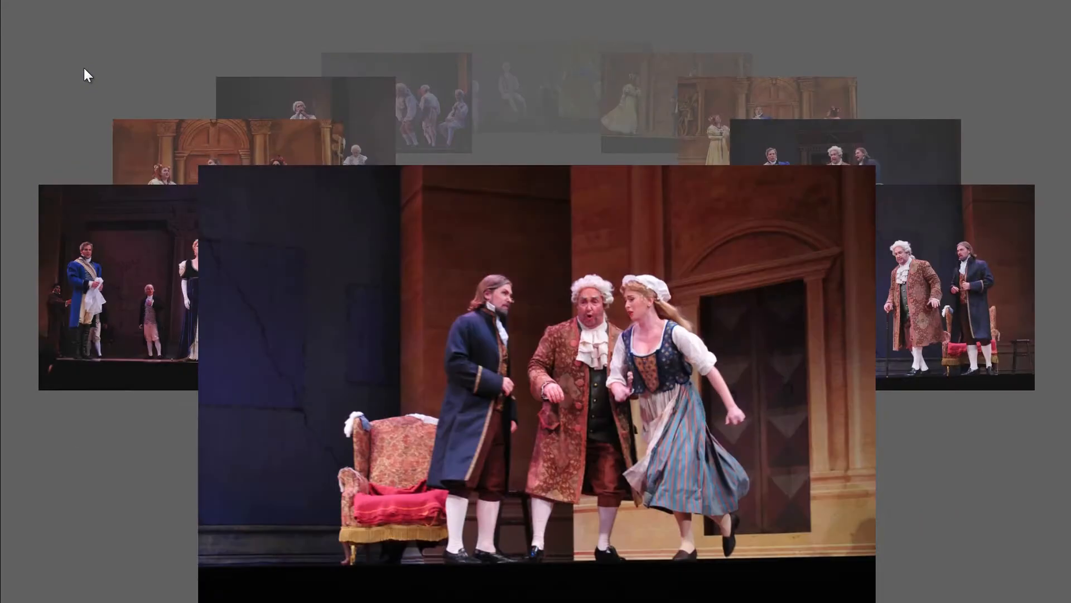
key(Right)
key(Right)
key(Right)
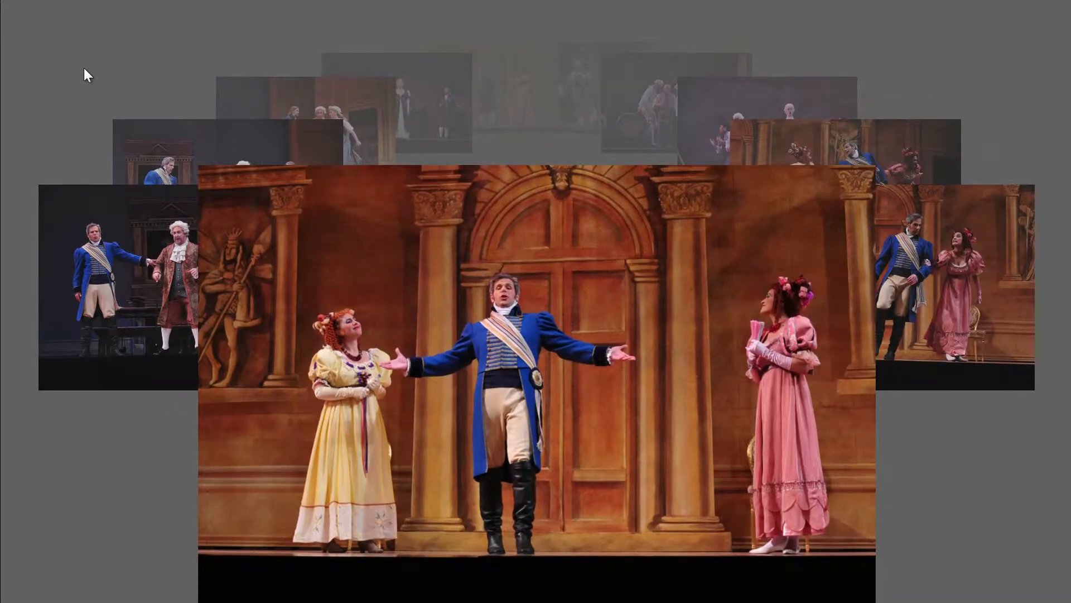
key(Right)
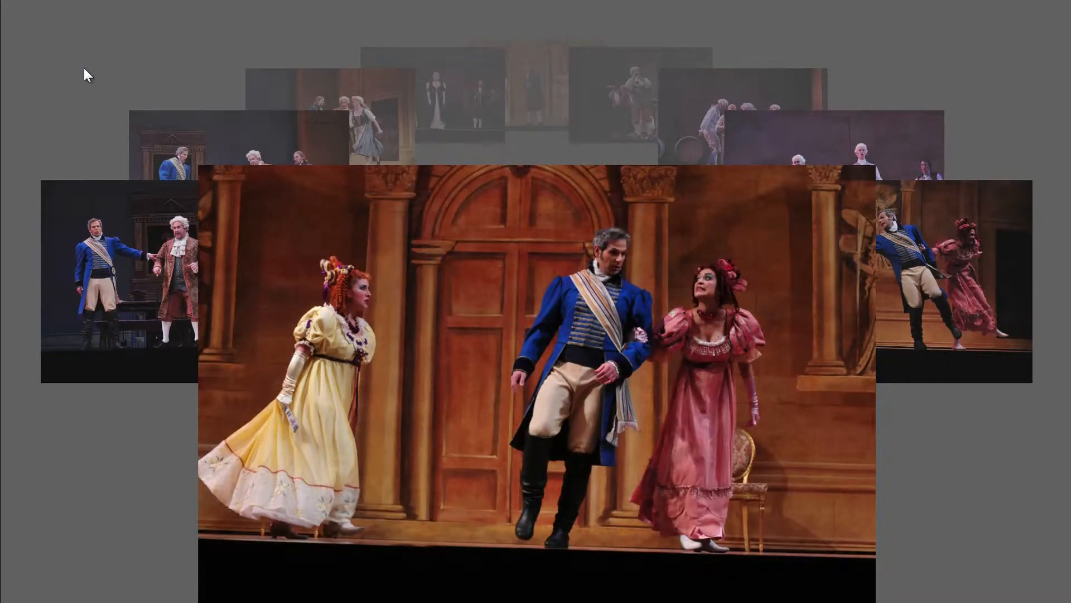
Step: Browse the remaining review photos, drop PKP_3986.JPG, the group beside the barrel, from the set, and exit Review Mode
key(Left)
key(Left)
key(Left)
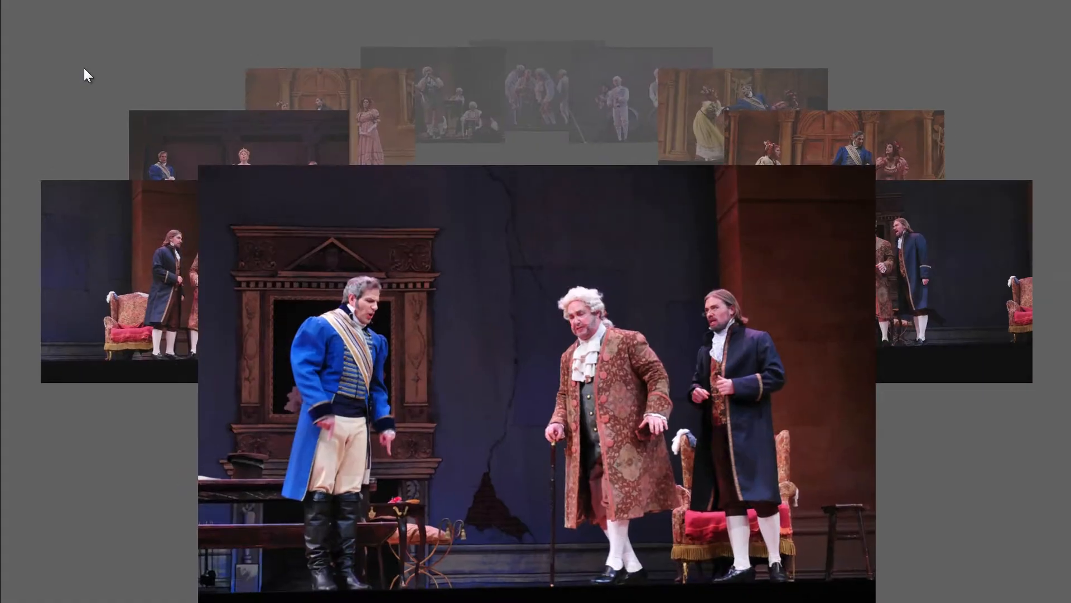
key(Left)
key(Left)
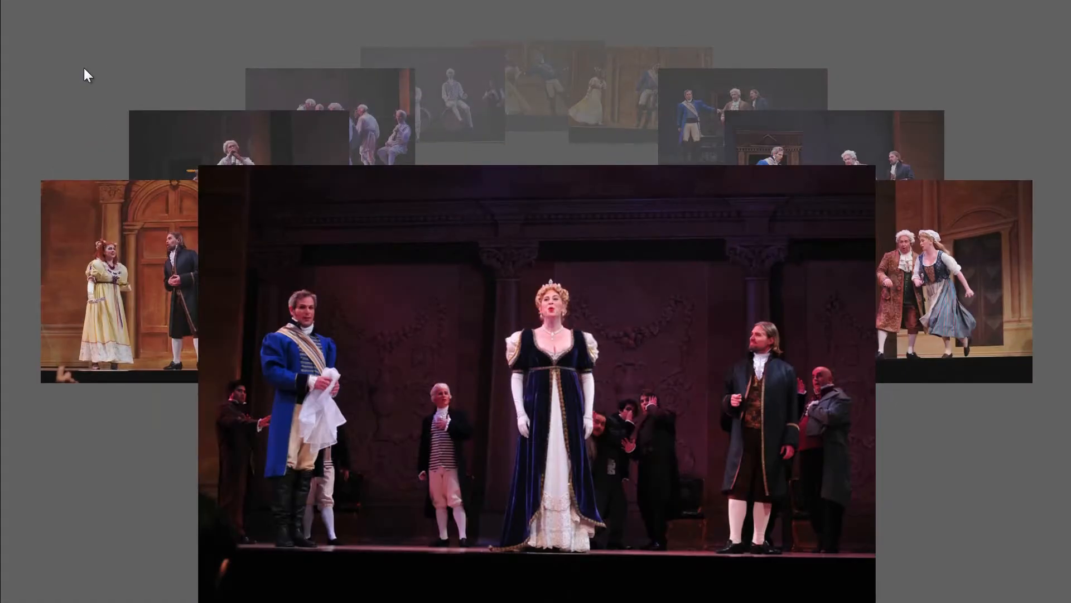
key(Left)
key(Left)
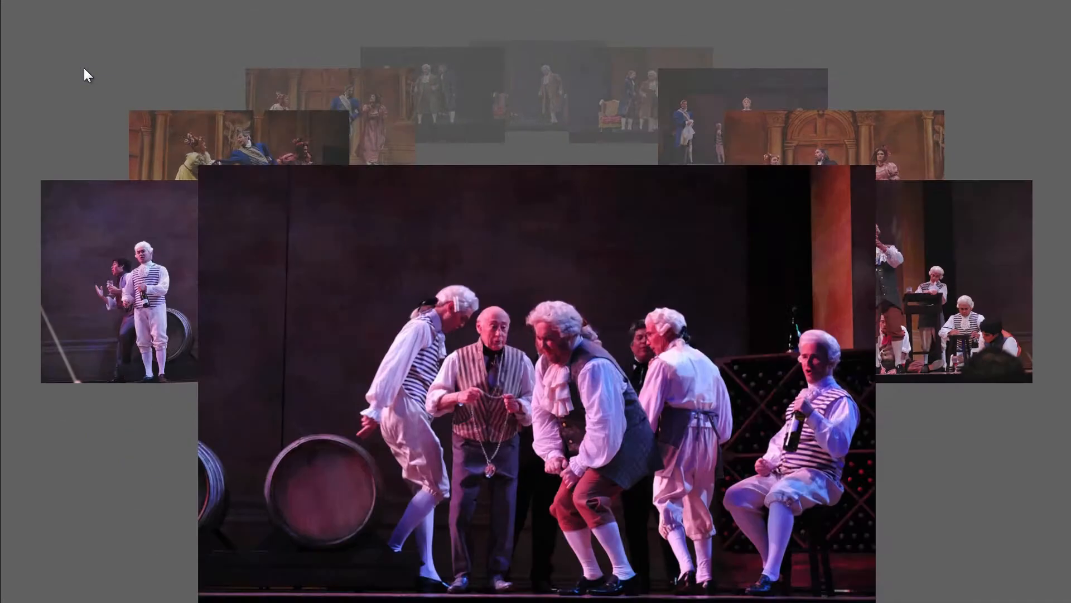
key(Left)
key(Left)
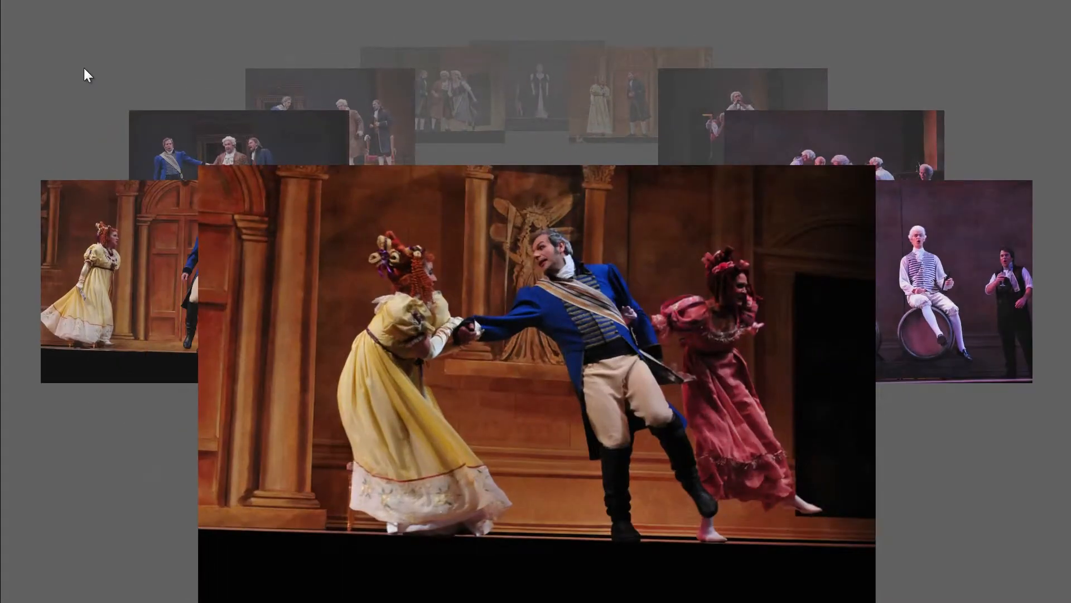
key(Right)
key(Right)
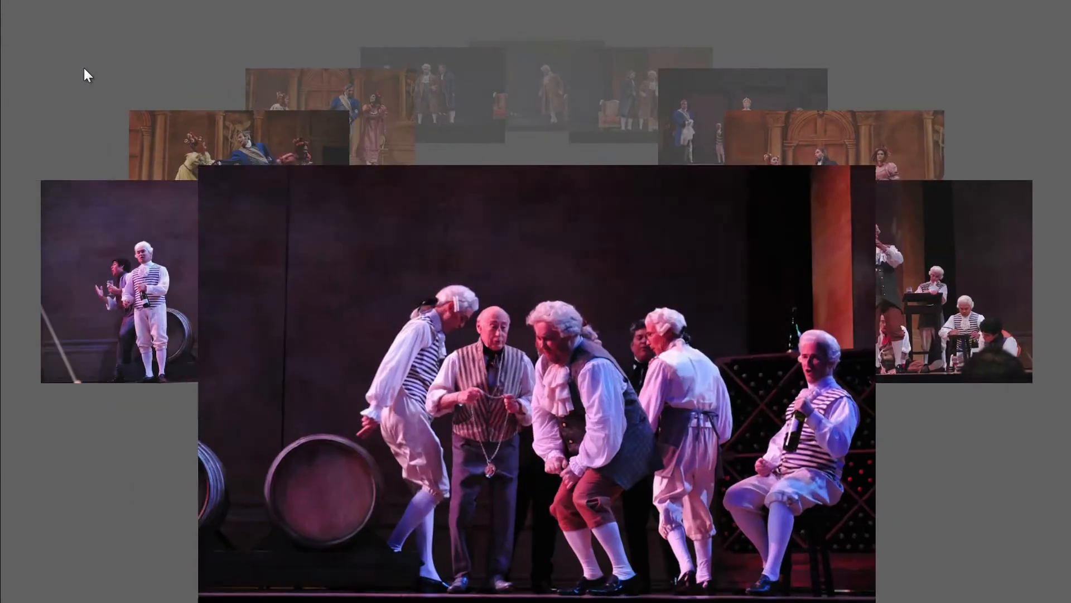
key(Right)
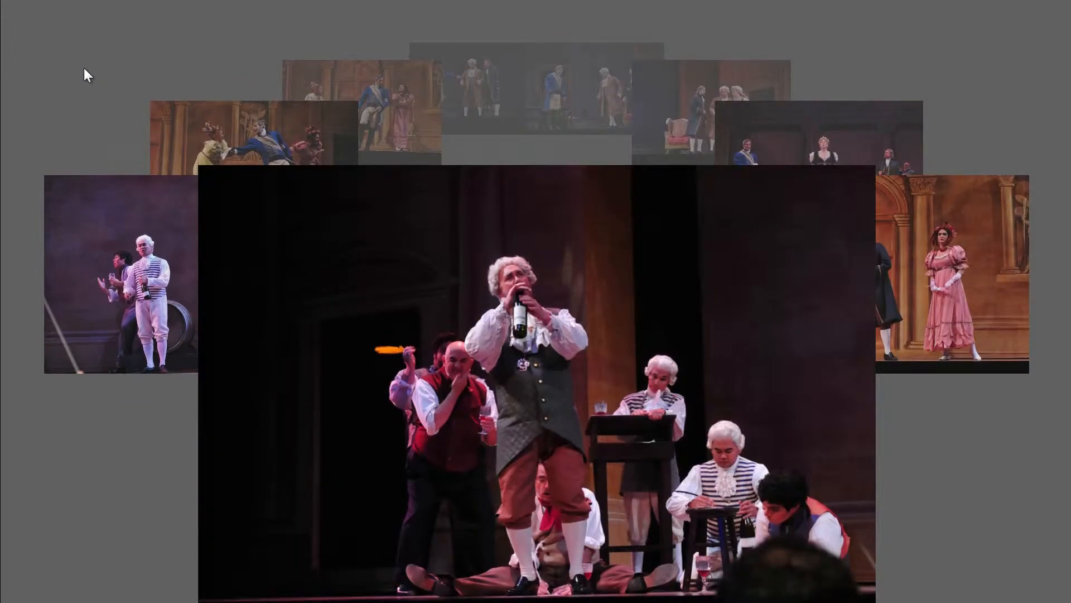
key(Escape)
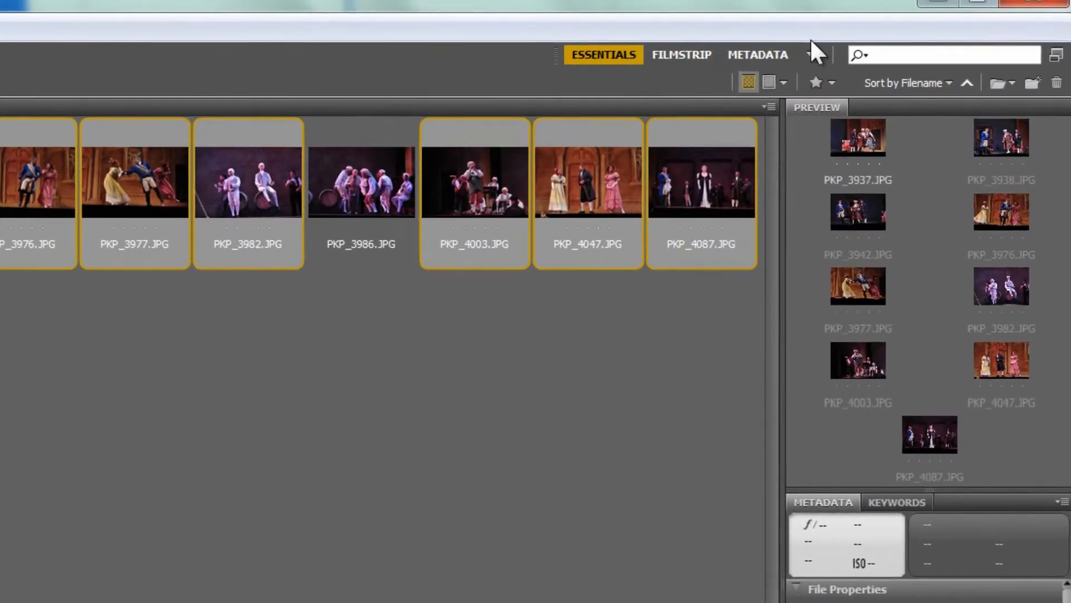
Step: Switch to the Output workspace and set up PDF output with the 4*5 Contact Sheet template
click(921, 24)
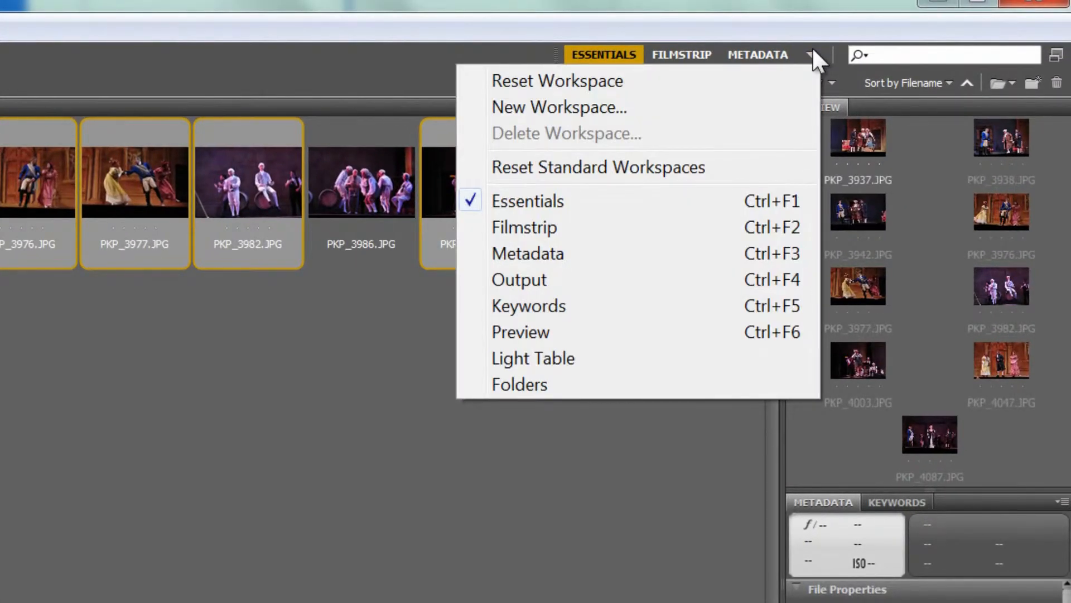
click(747, 277)
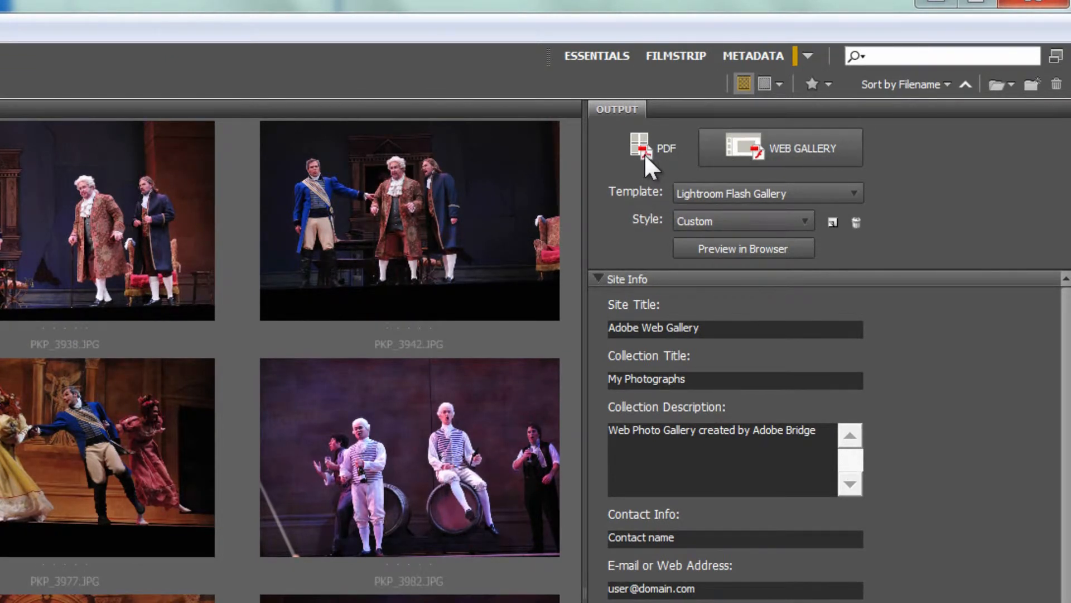
click(644, 153)
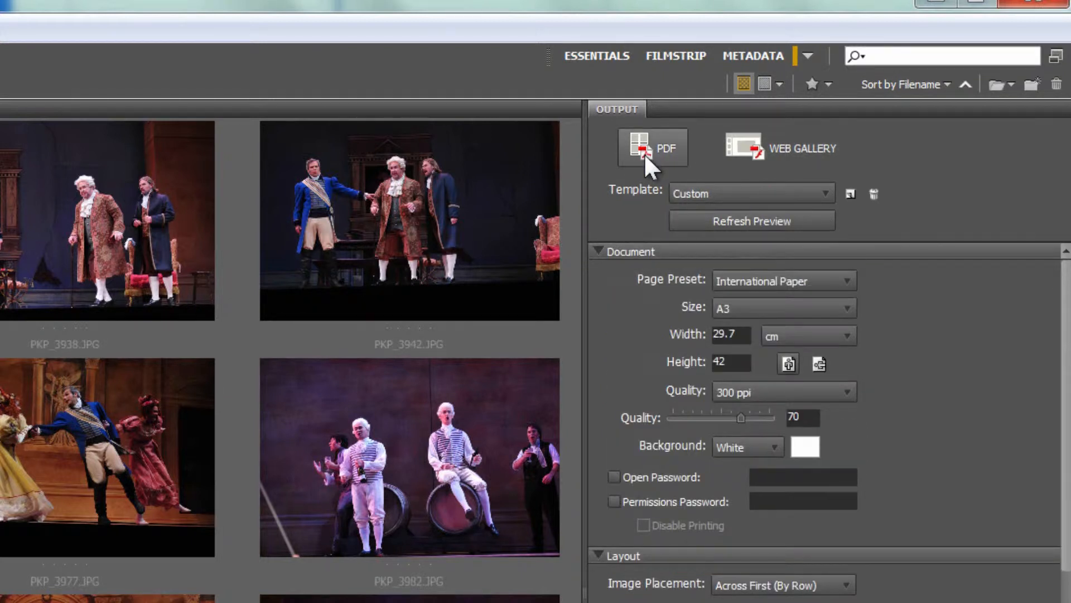
click(708, 193)
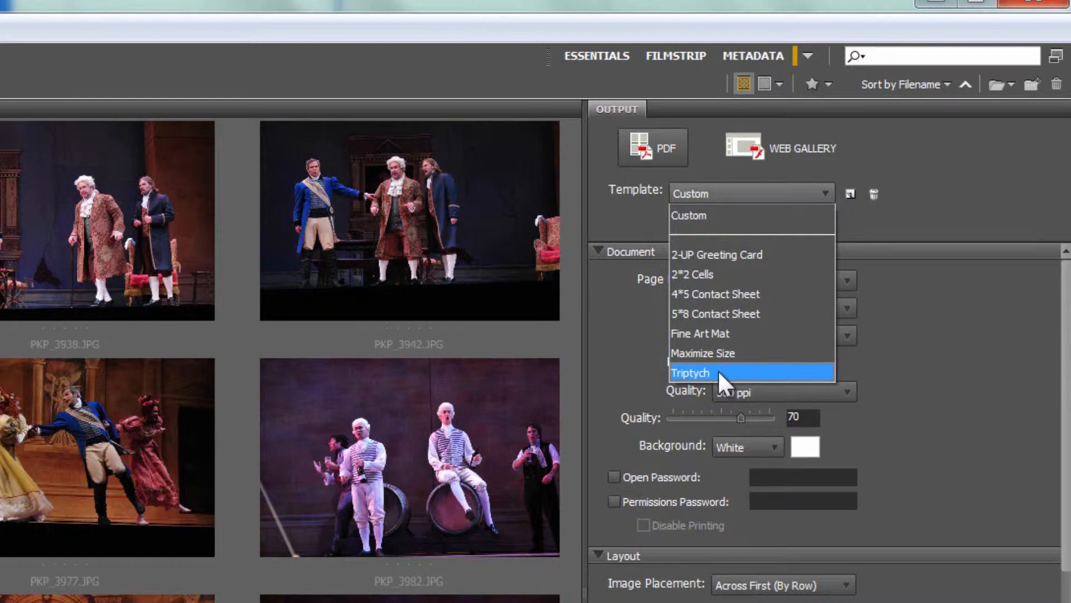
click(729, 293)
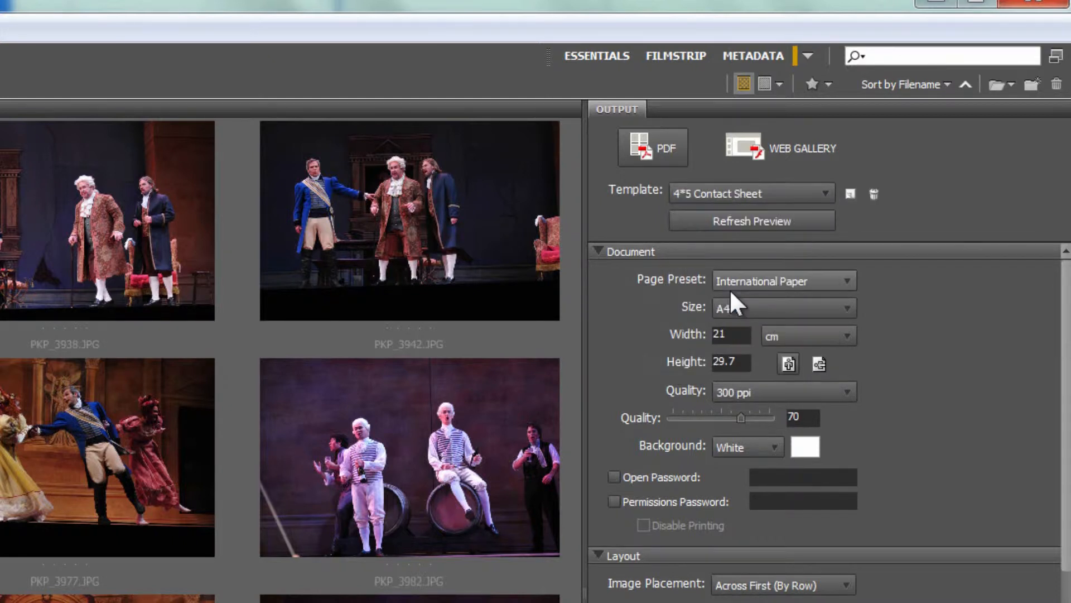
Step: Set the document's page size to A3 and keep the White background
click(731, 311)
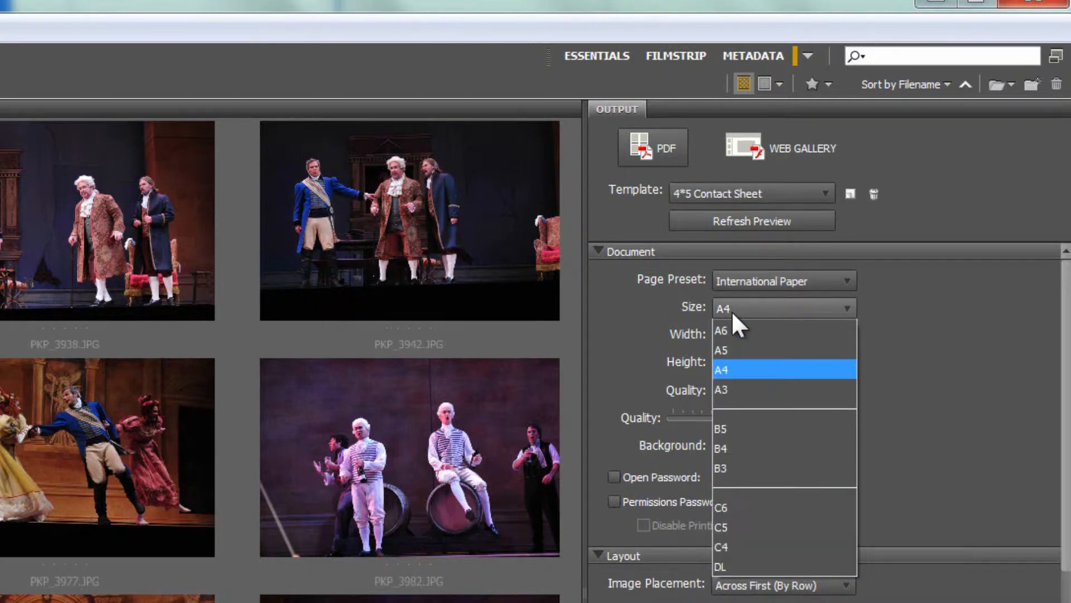
click(722, 389)
click(727, 361)
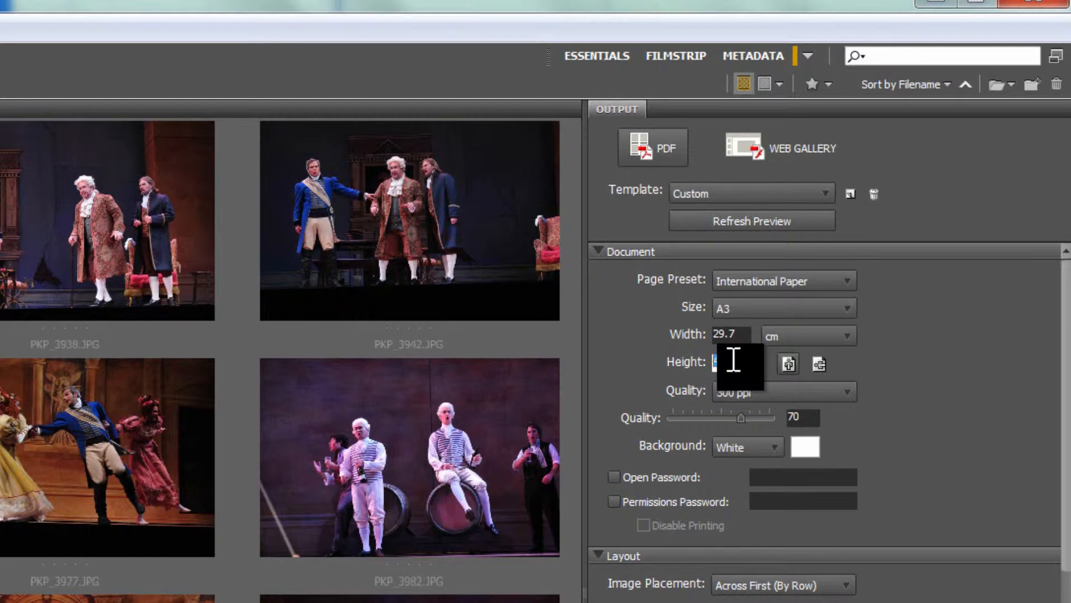
click(759, 446)
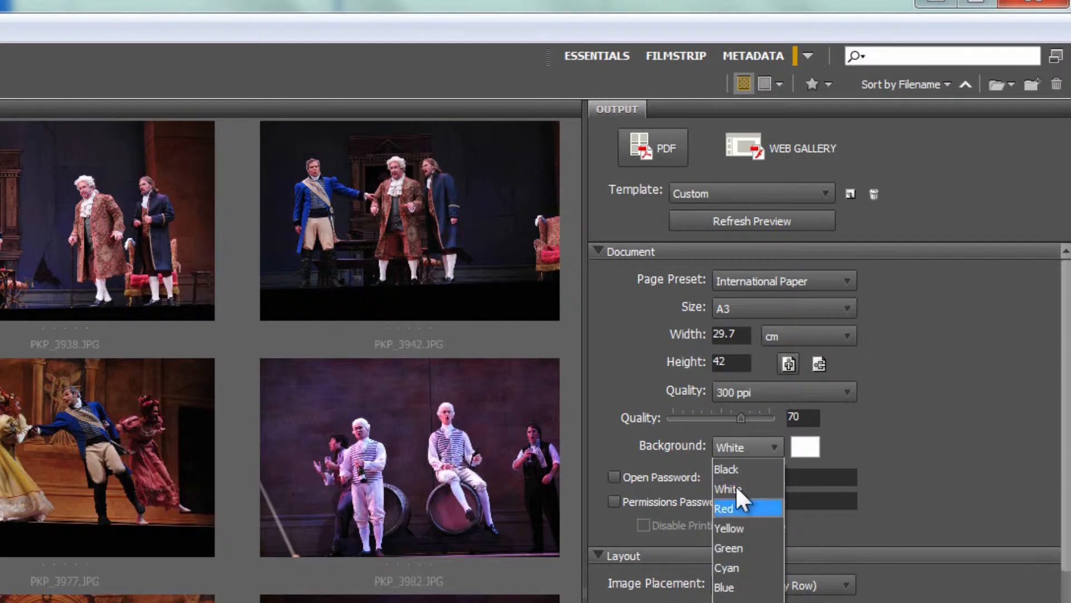
click(759, 449)
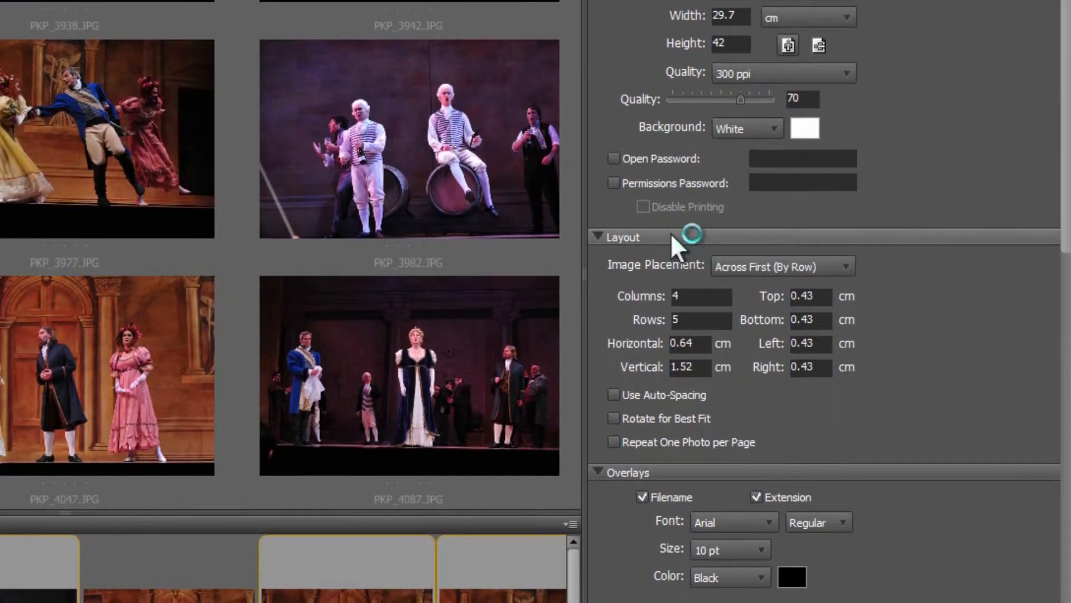
Step: Lay out the contact sheet in 3 columns and 3 rows with auto-spacing enabled
click(749, 267)
click(750, 271)
click(683, 298)
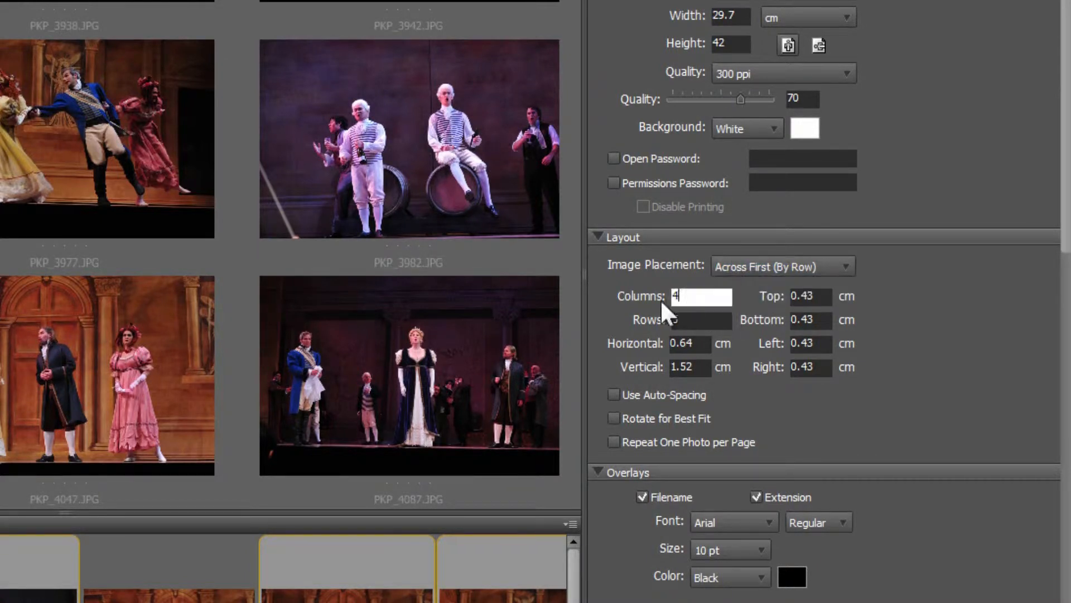
text(3)
key(Tab)
text(3)
click(613, 395)
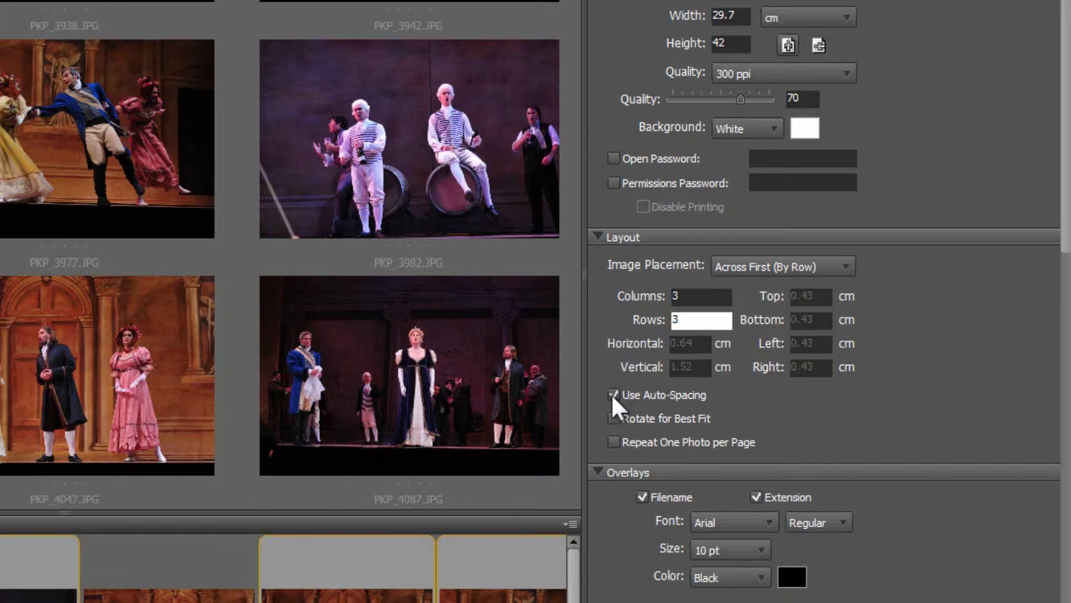
Step: Disable the filename overlay and refresh the preview of the contact sheet
drag(1067, 195, 1059, 387)
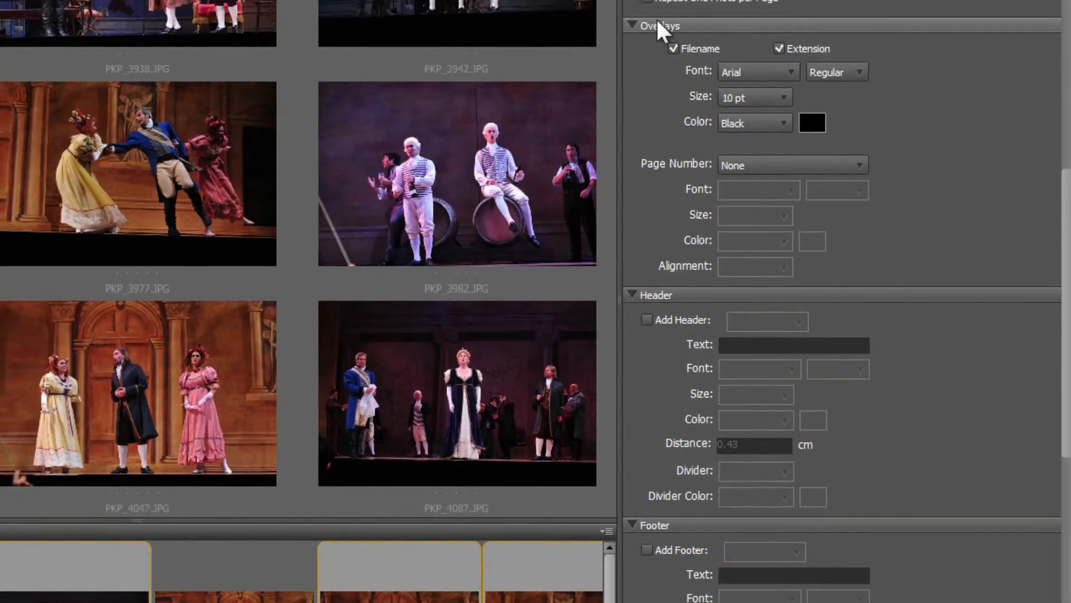
click(674, 48)
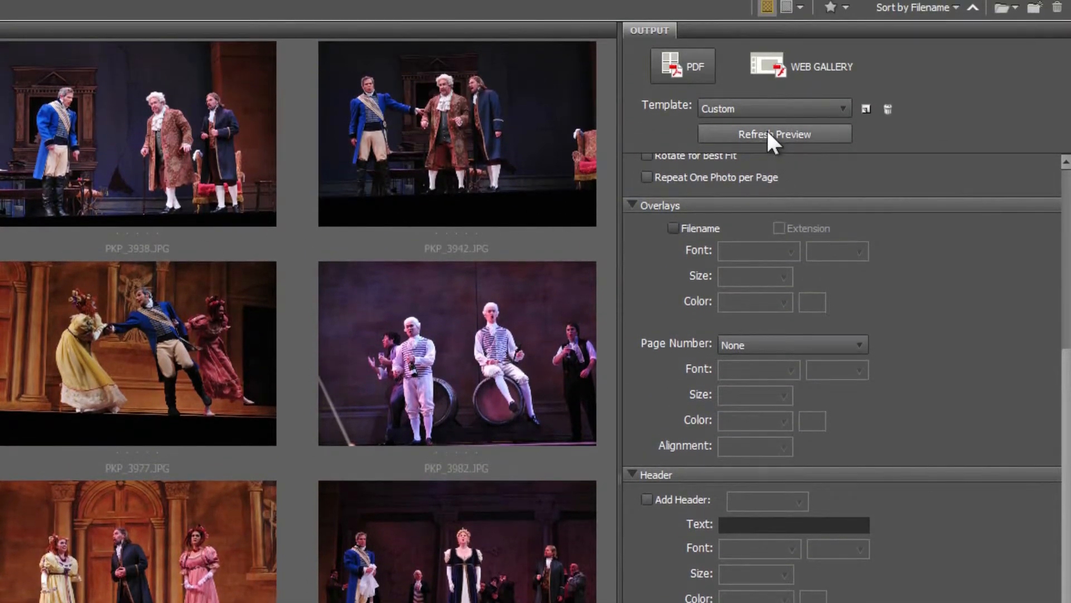
click(766, 130)
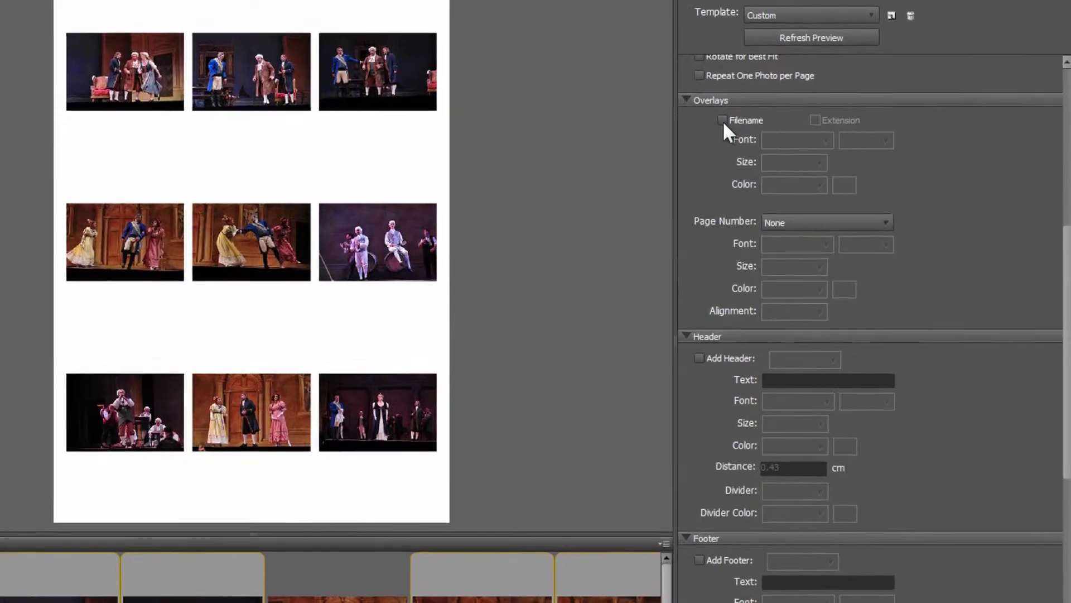
Step: Enable the filename overlay without the extension, keeping the font at Arial 10 pt
click(828, 174)
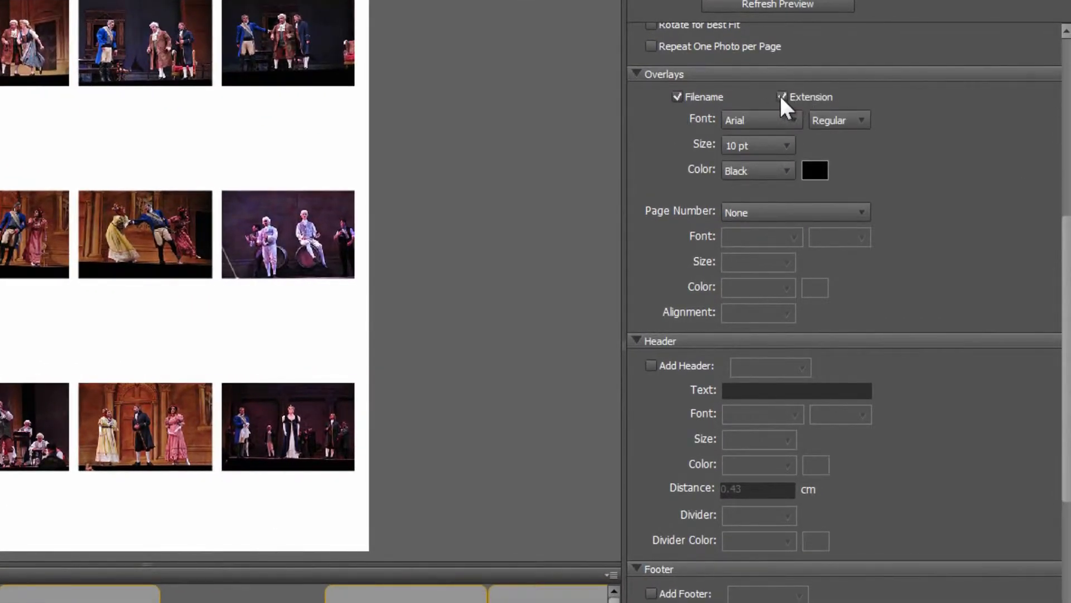
click(789, 115)
click(787, 112)
click(773, 147)
click(770, 146)
Step: Place the page number on the footer and agree to enable the Footer section
click(770, 214)
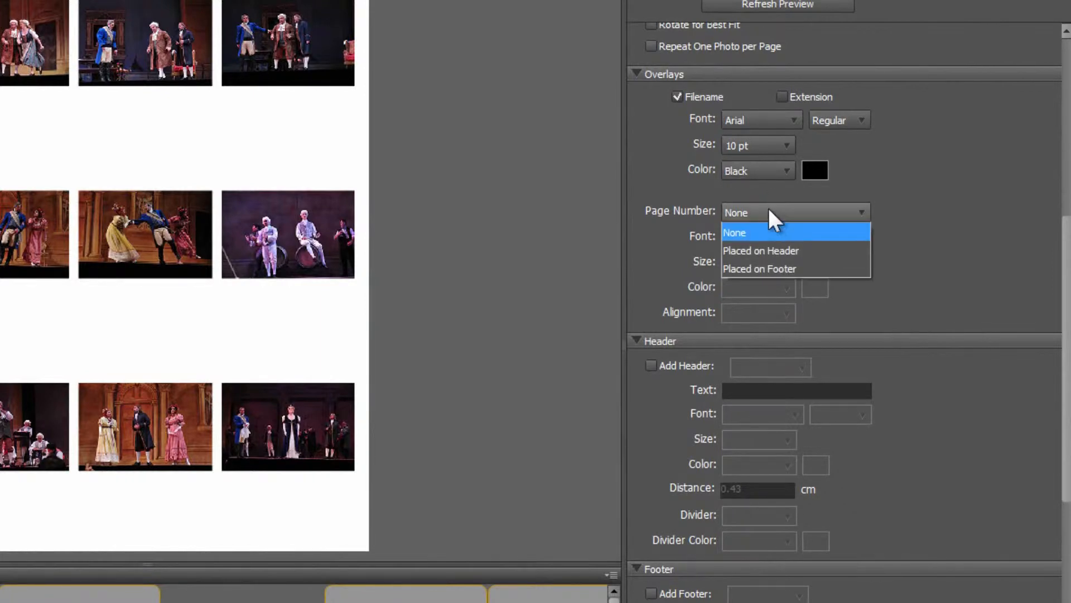
click(782, 268)
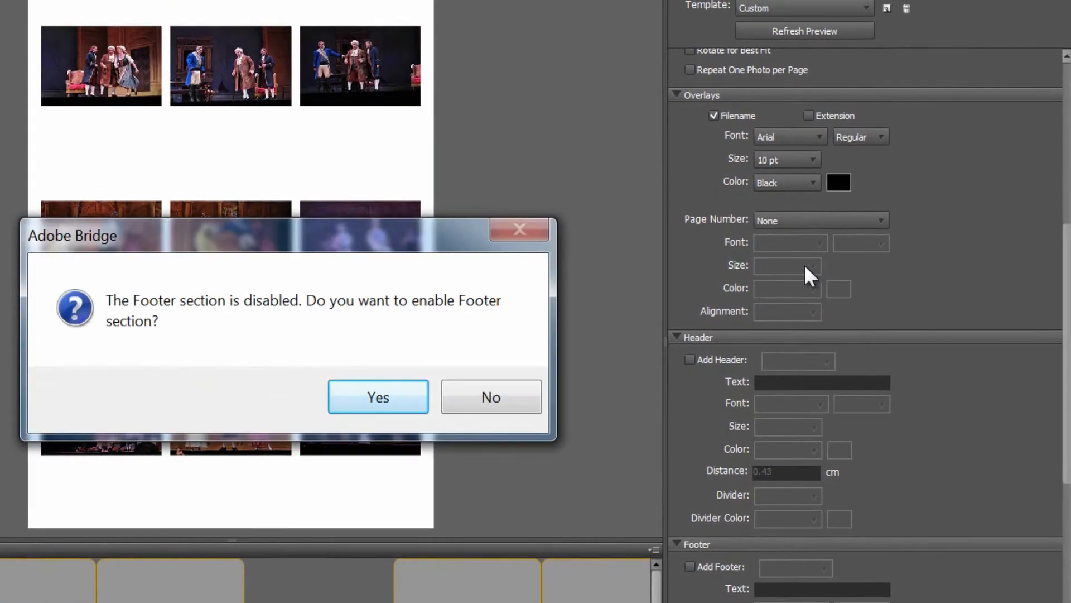
click(372, 395)
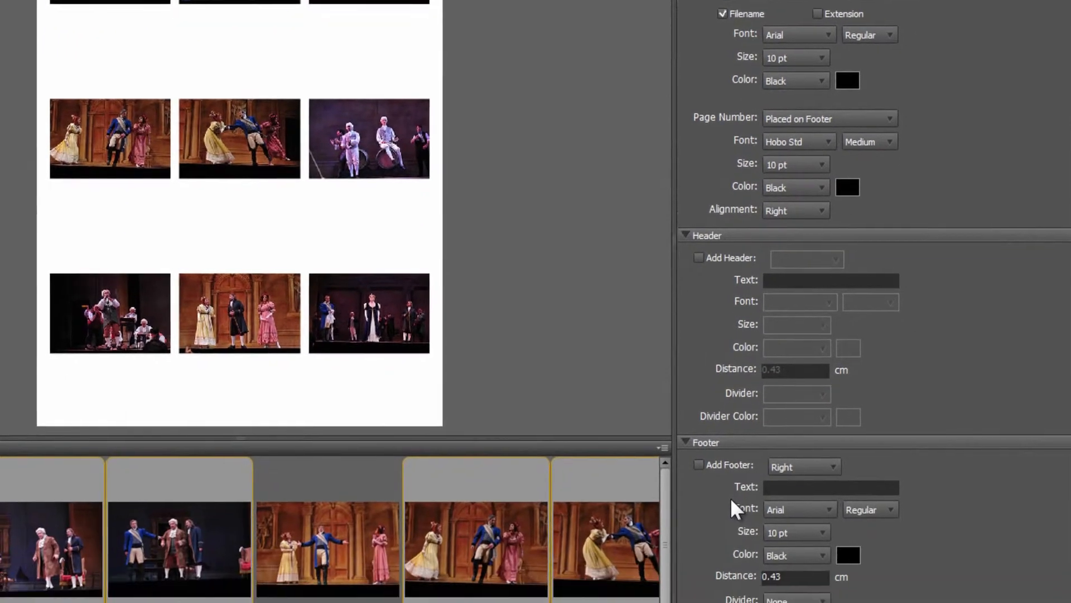
Step: Enable a Foreground watermark on the contact sheet and set it to insert an image after trying the text option
scroll(874, 301, down, 4)
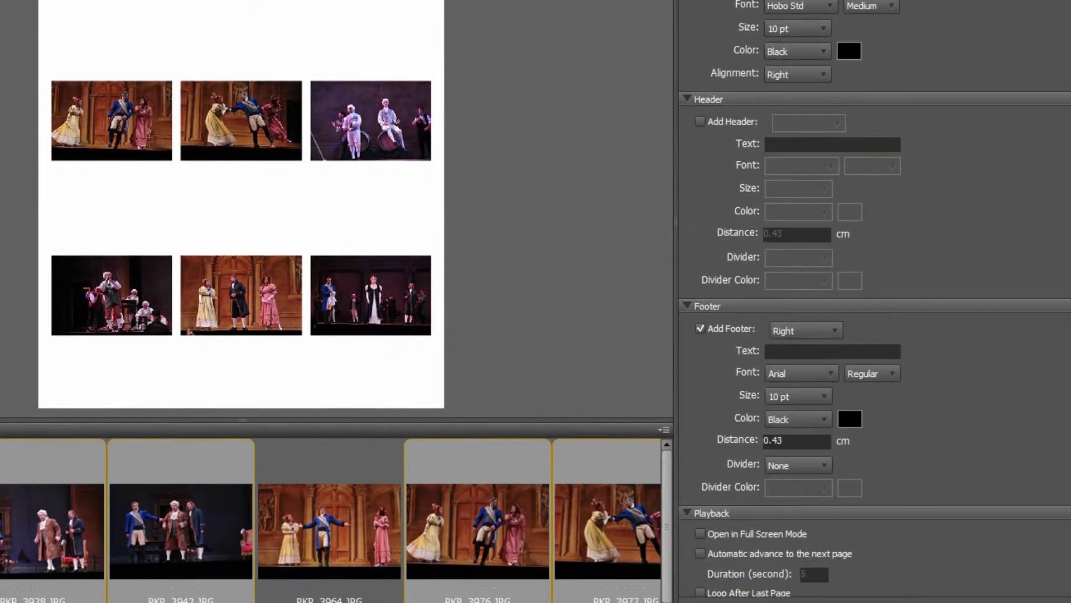
scroll(848, 297, down, 3)
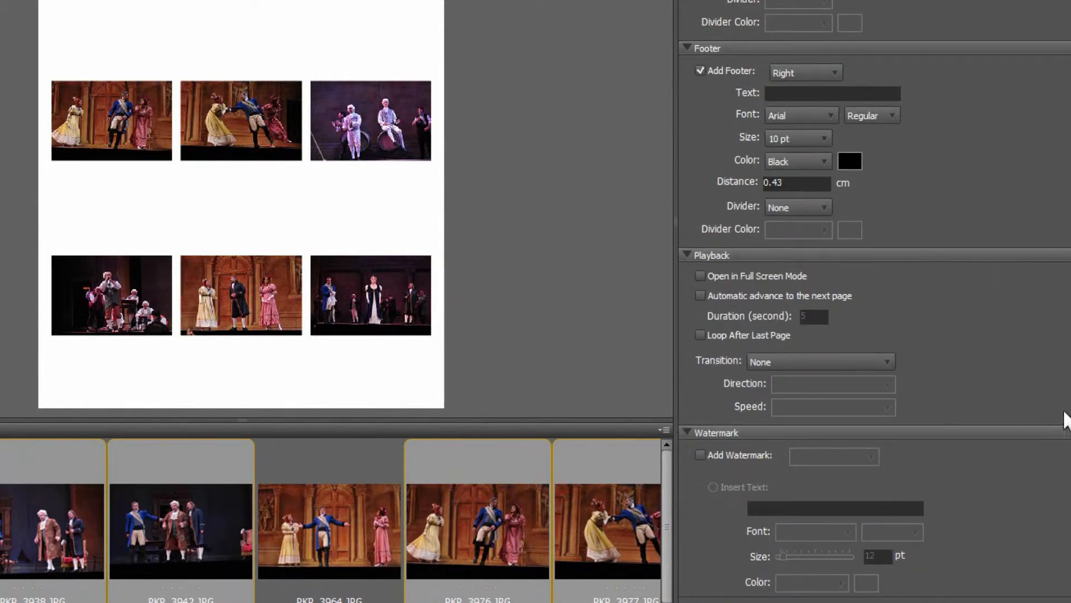
scroll(874, 298, down, 5)
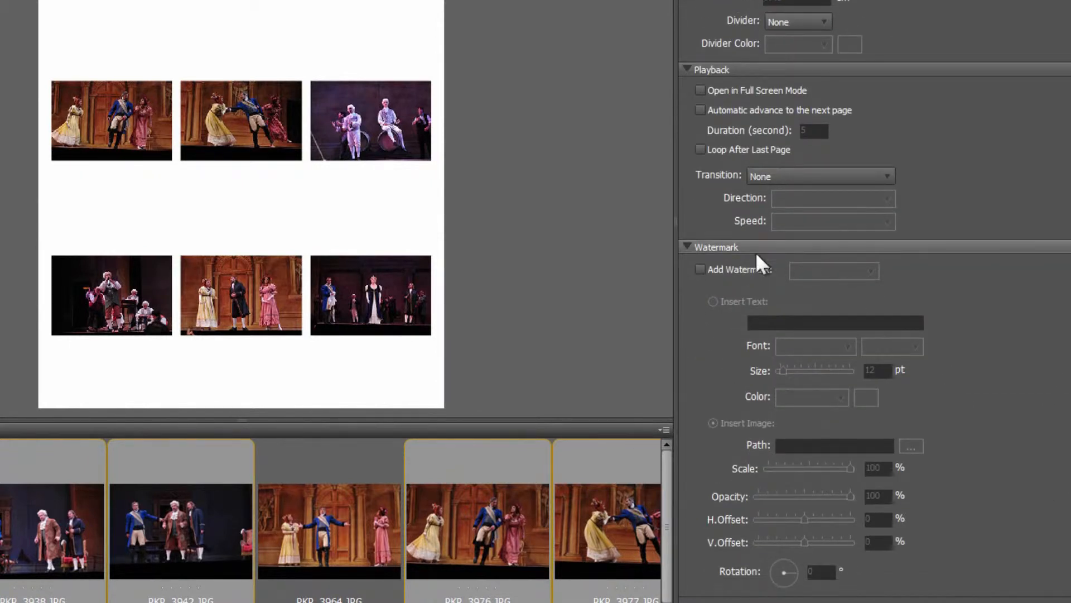
click(702, 269)
click(870, 271)
click(865, 290)
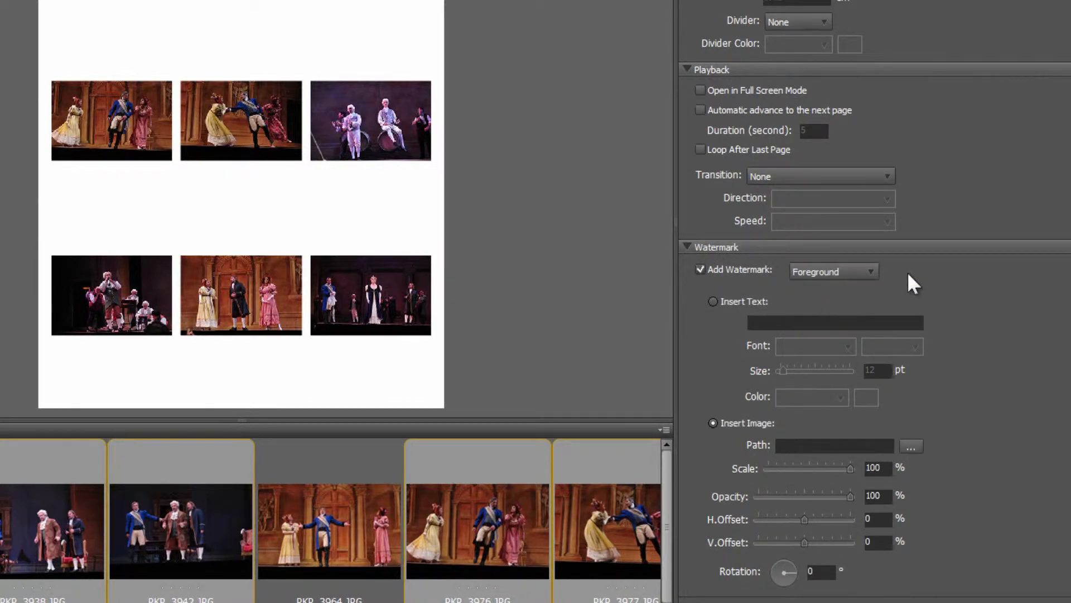
click(726, 302)
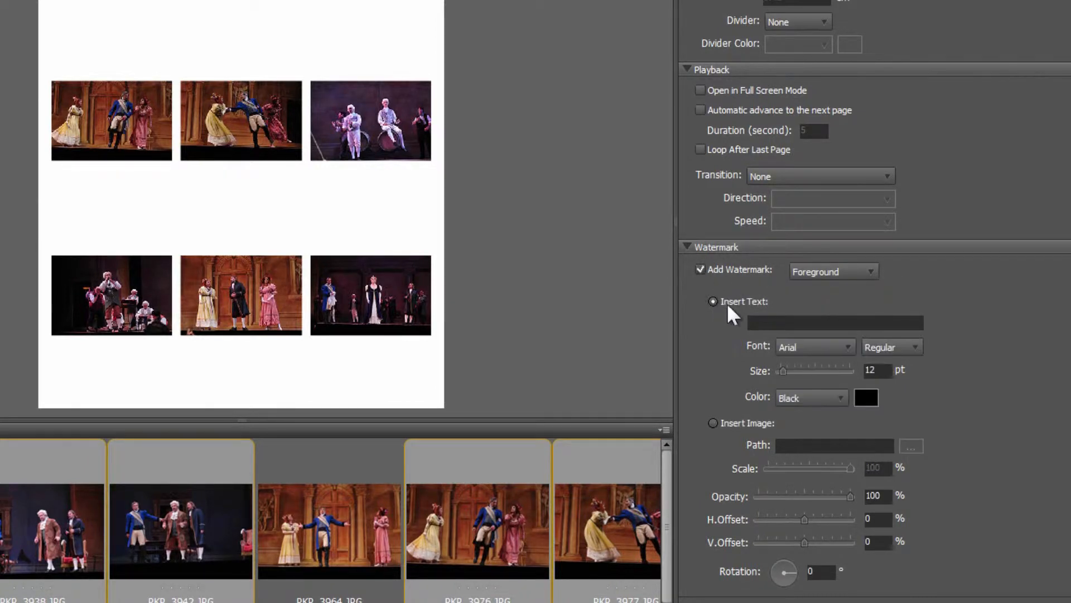
click(712, 422)
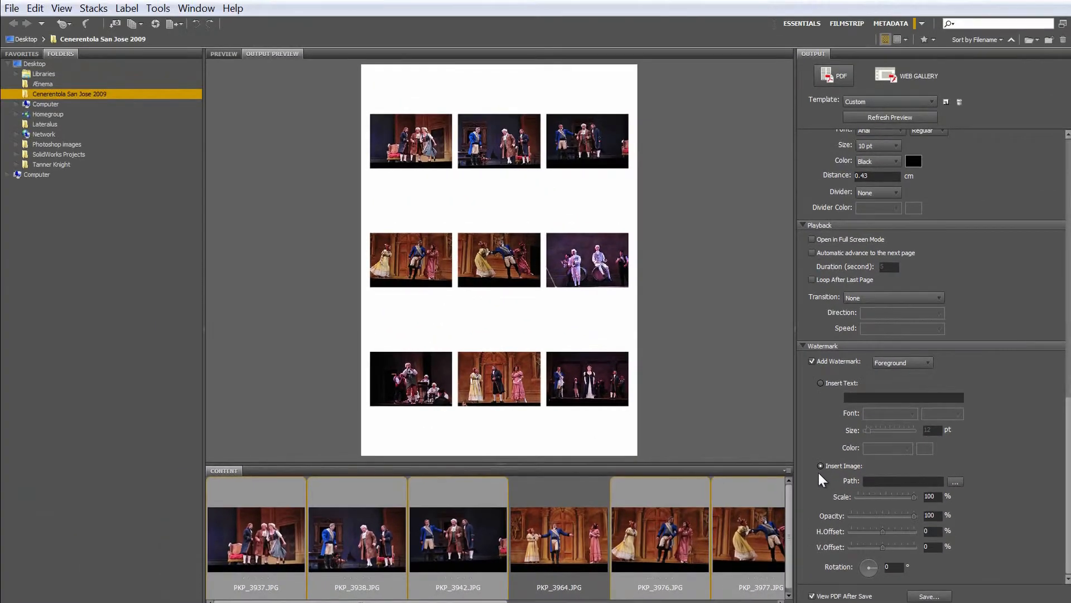
Step: Refresh the contact sheet preview and save it as a PDF named "contact sheet" in the Documents library
click(896, 116)
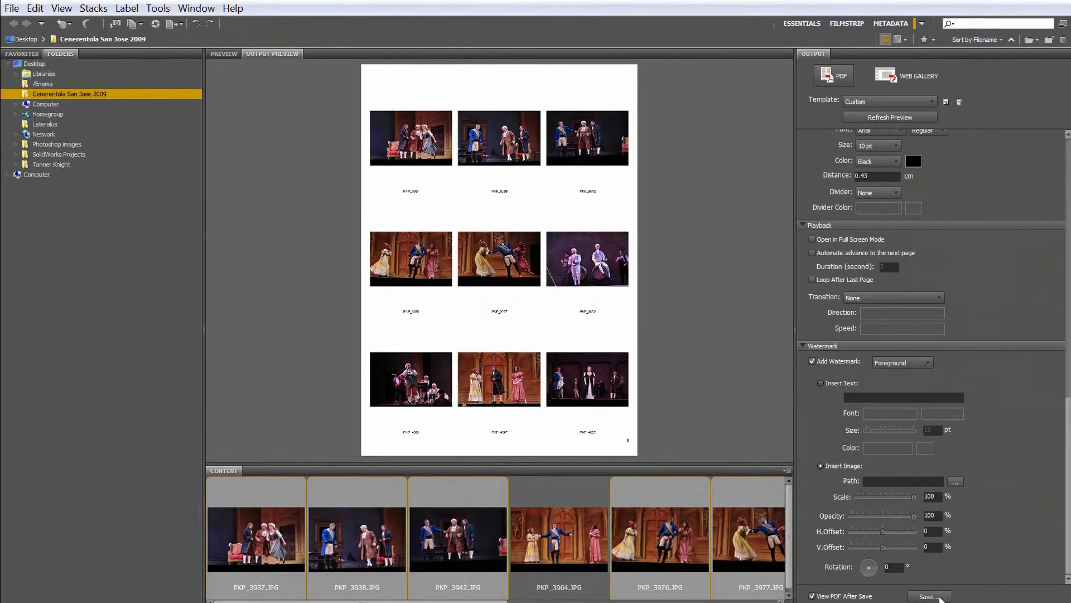
click(936, 596)
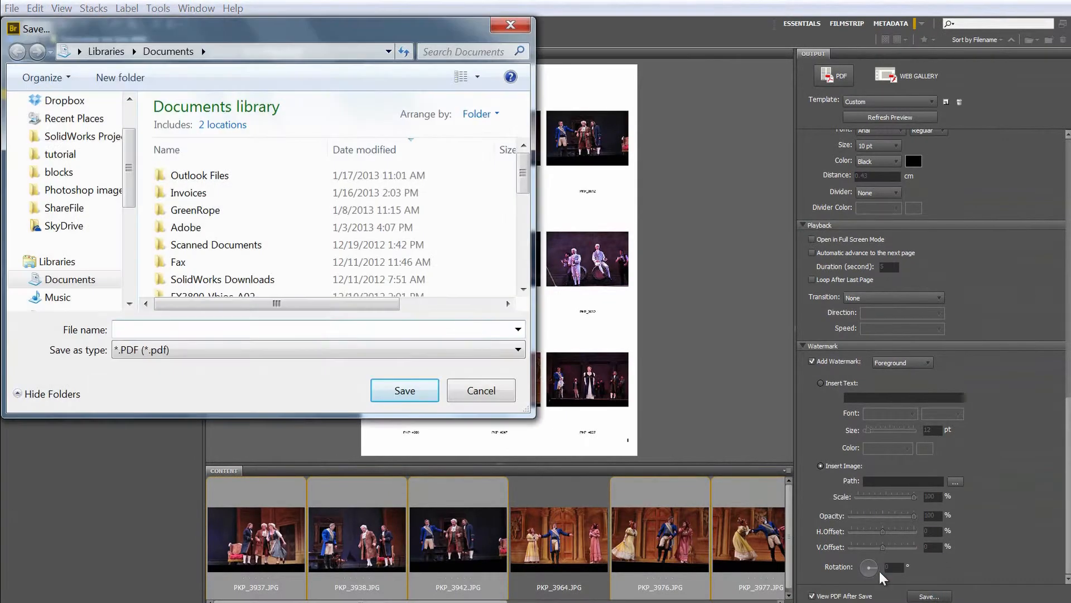
text(con)
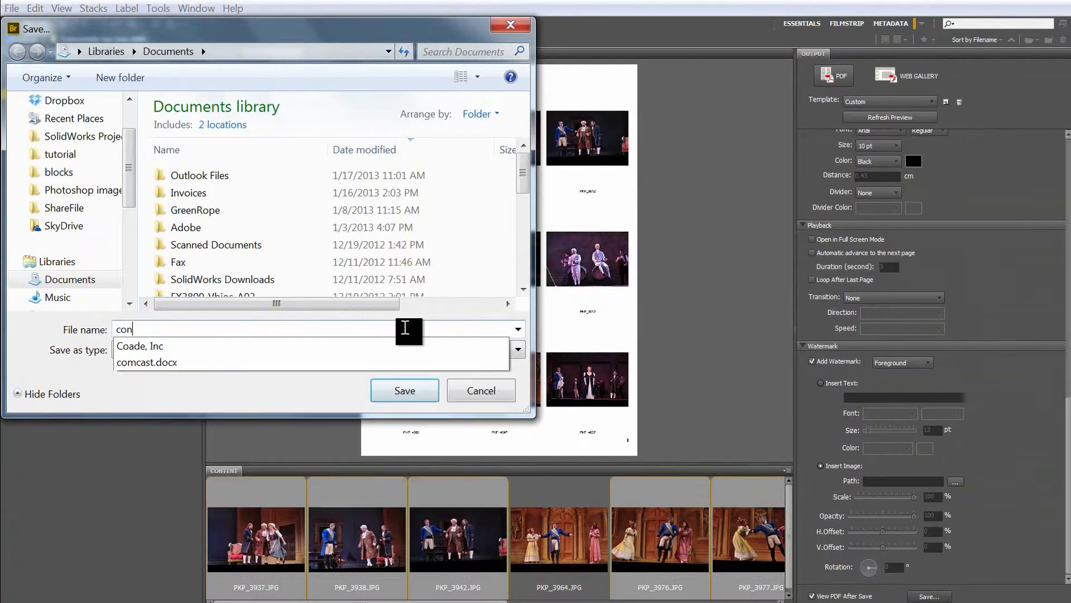
text(tact sheet)
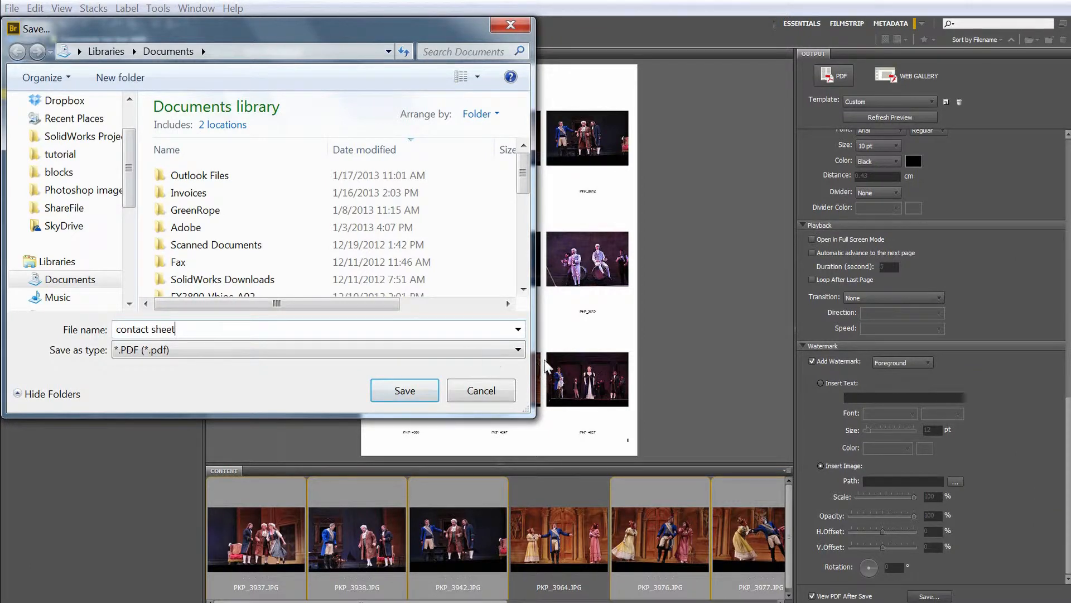
click(404, 390)
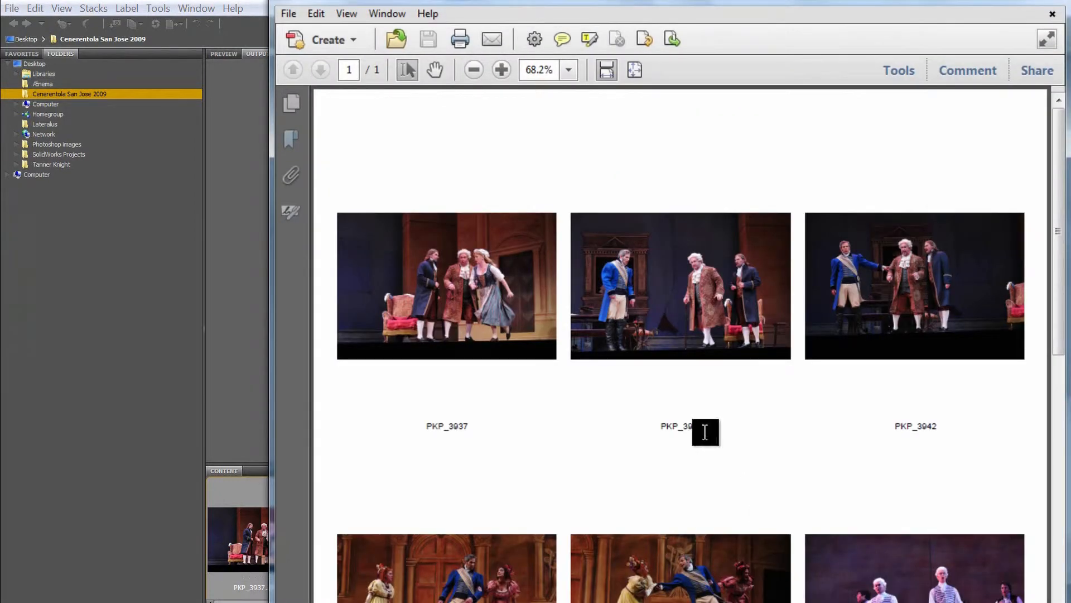
Step: Review the saved contact sheet PDF from its first row to the page number, and close it
scroll(705, 432, down, 10)
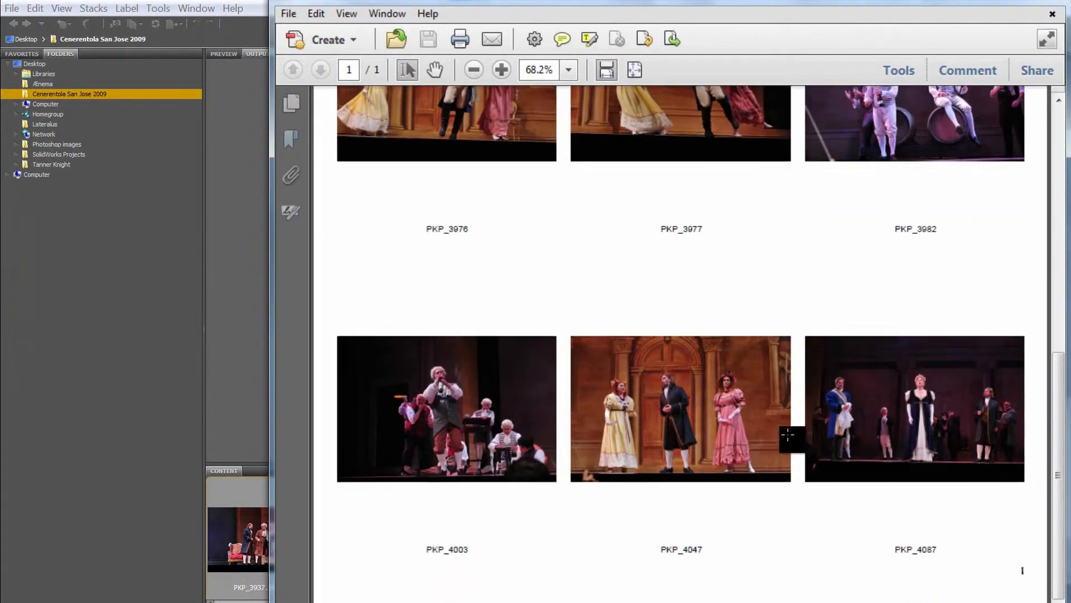
drag(1056, 471, 1036, 173)
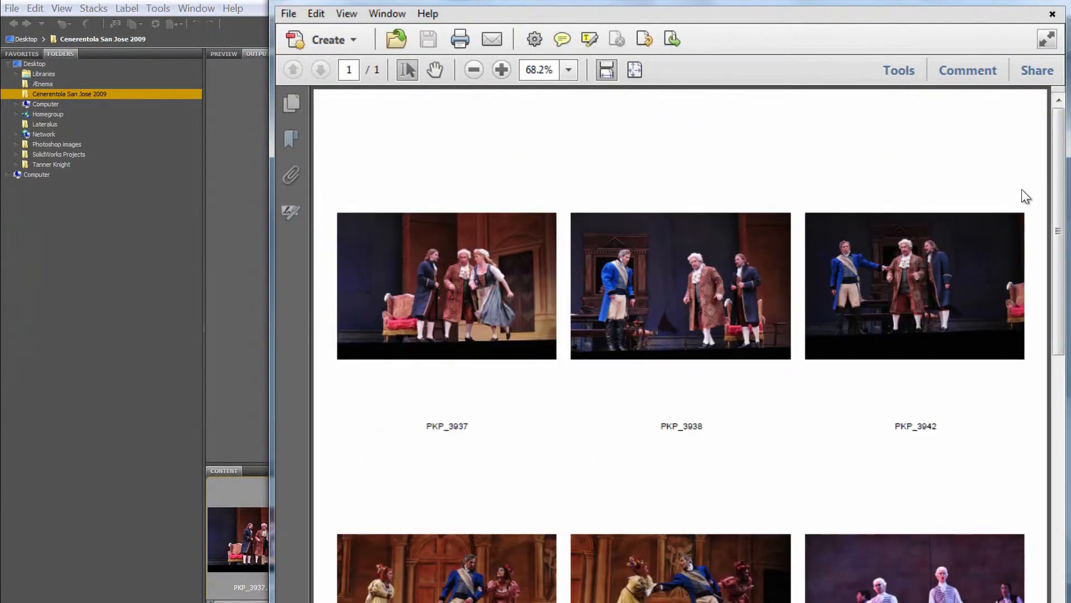
click(1052, 14)
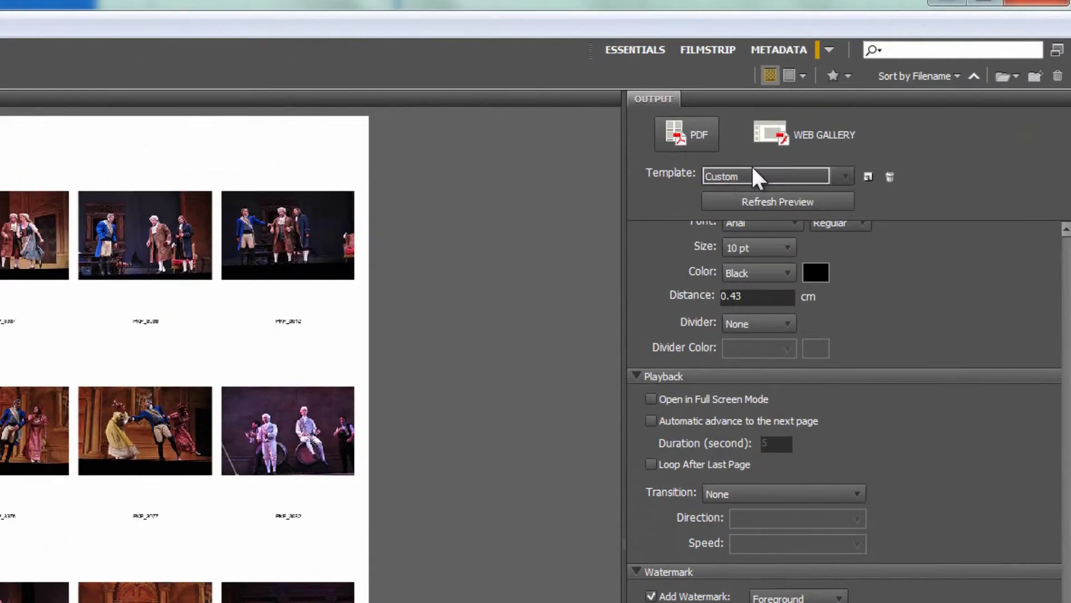
Step: Apply the Fine Art Mat template and change the page preset to U.S. Paper
click(874, 102)
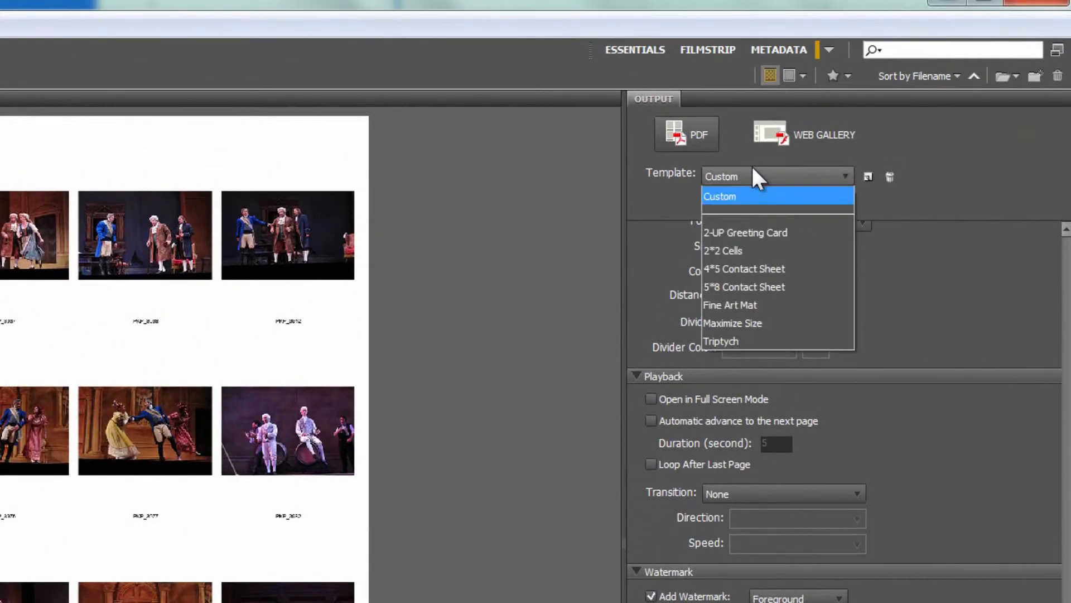
click(766, 319)
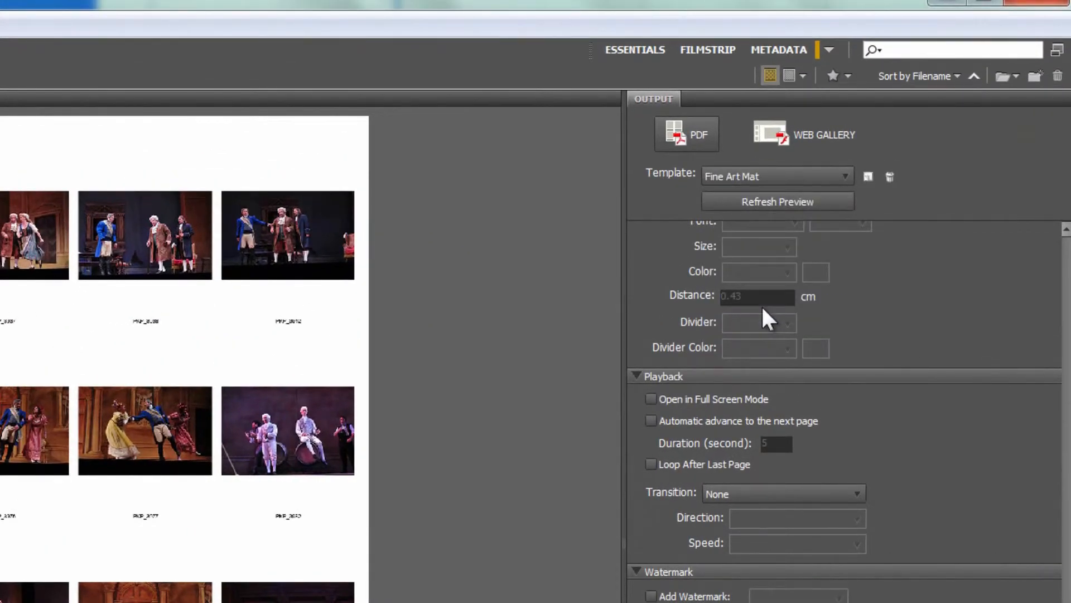
scroll(1052, 414, down, 2)
click(1066, 253)
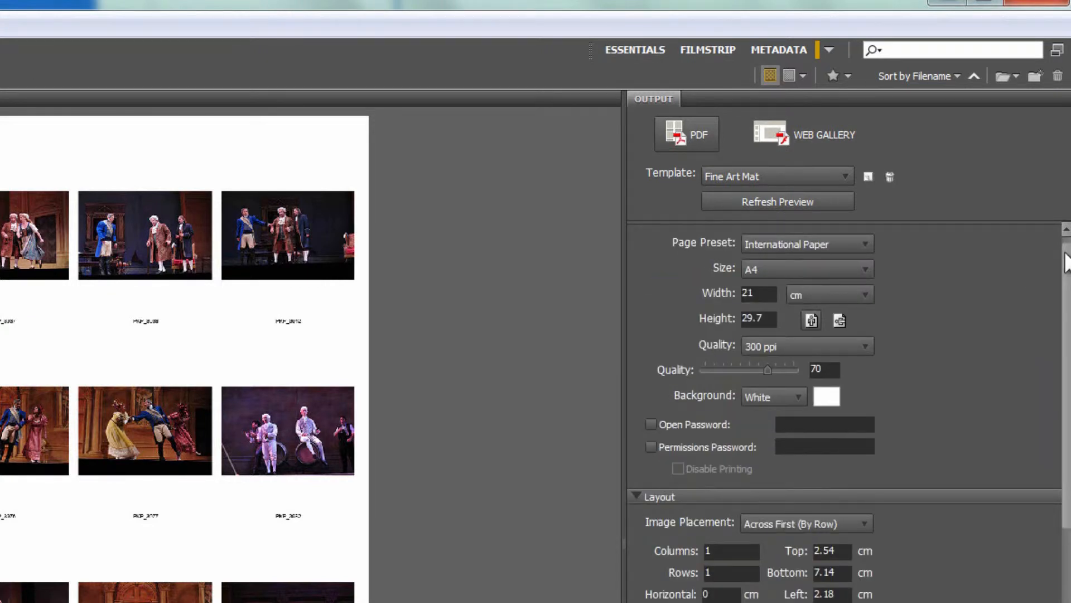
click(843, 244)
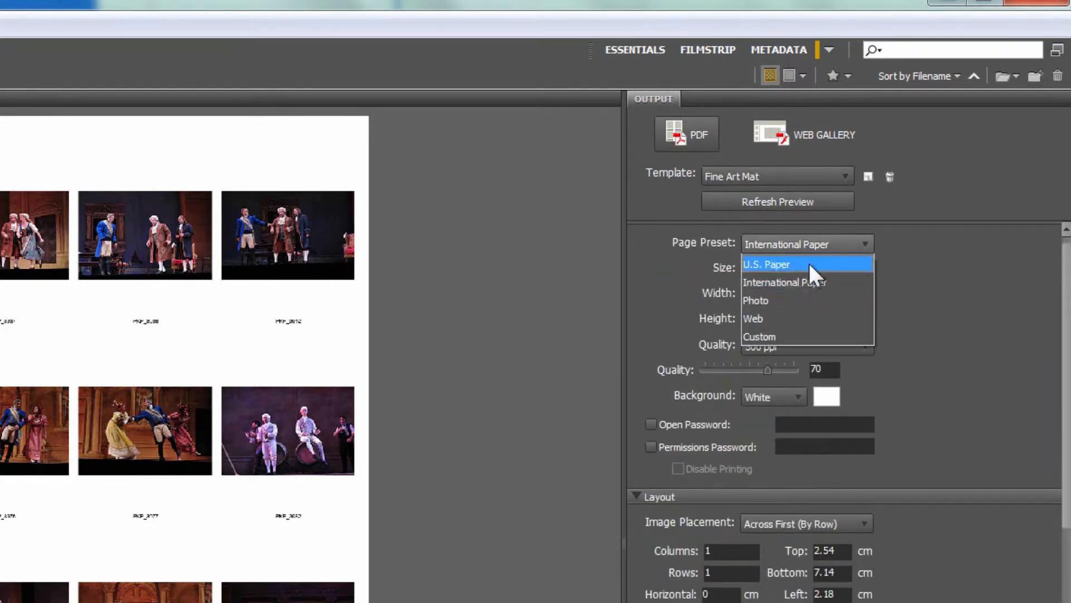
click(810, 266)
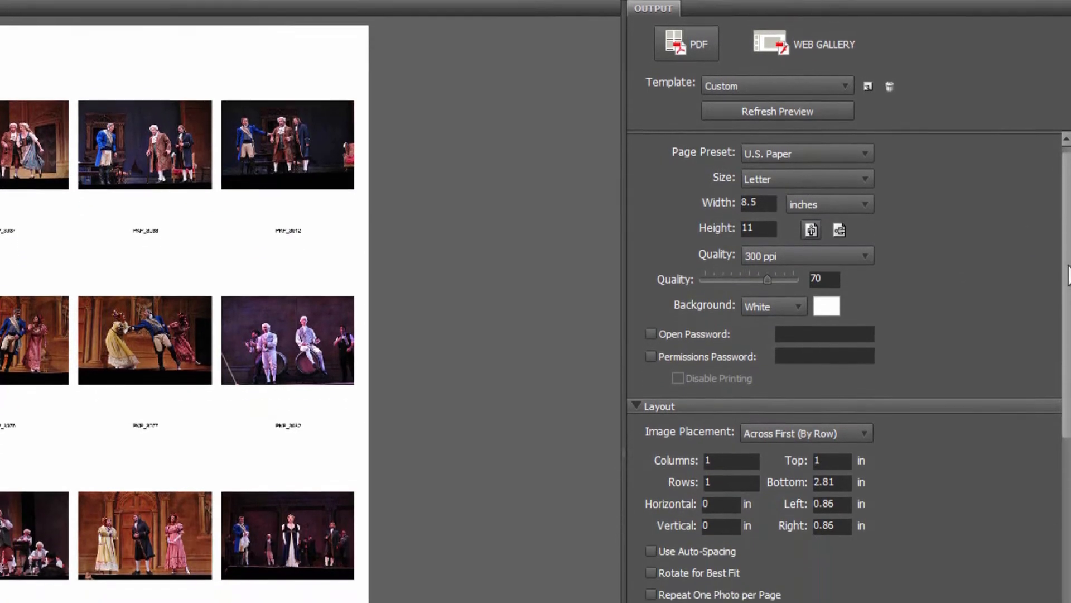
Step: Check the layout's column and row settings and refresh the preview of the Fine Art Mat page
drag(1067, 366, 1066, 397)
click(712, 346)
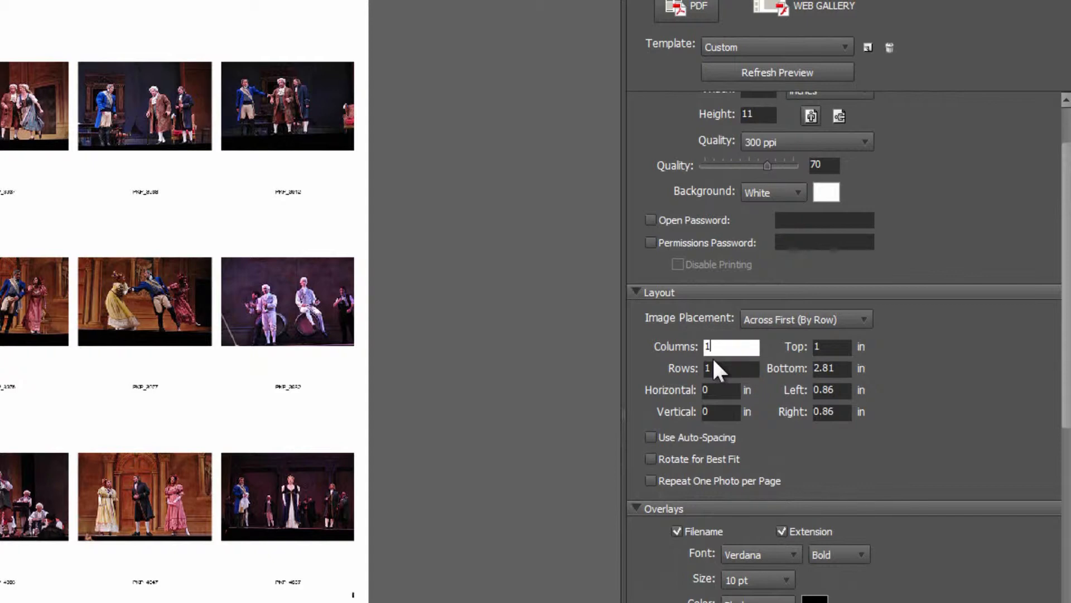
click(755, 72)
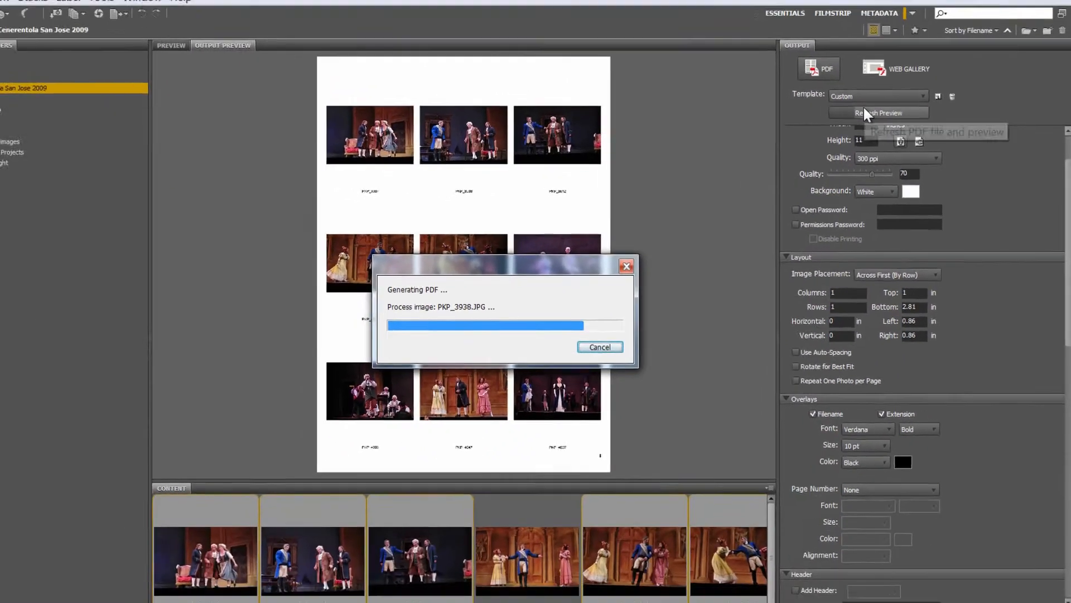
Step: Switch the page to landscape orientation, 11 by 8.5 inches, and refresh the preview
scroll(892, 190, up, 1)
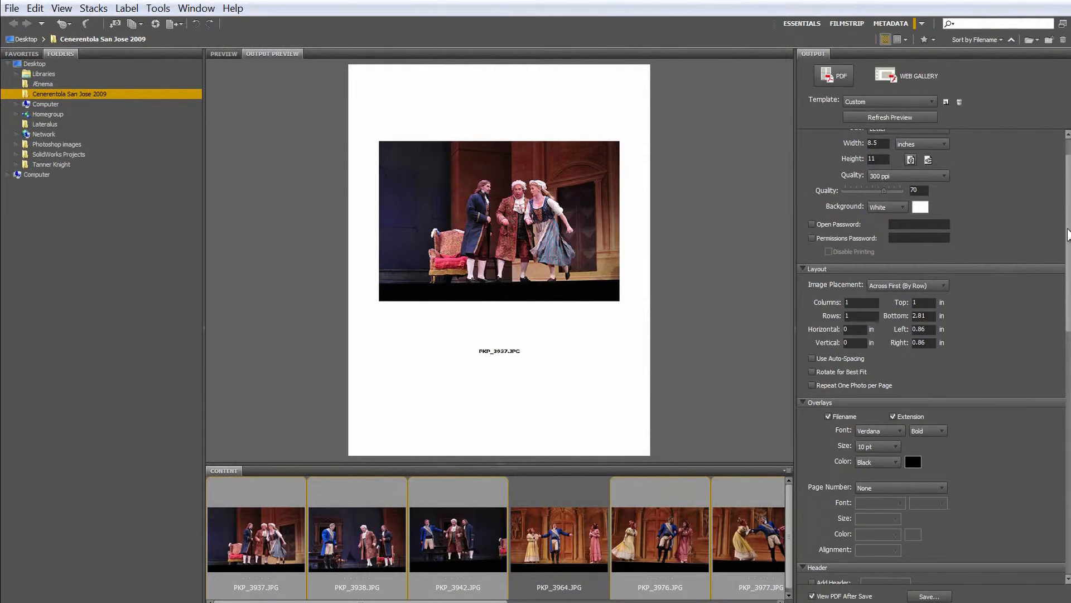
scroll(1067, 234, up, 1)
click(929, 199)
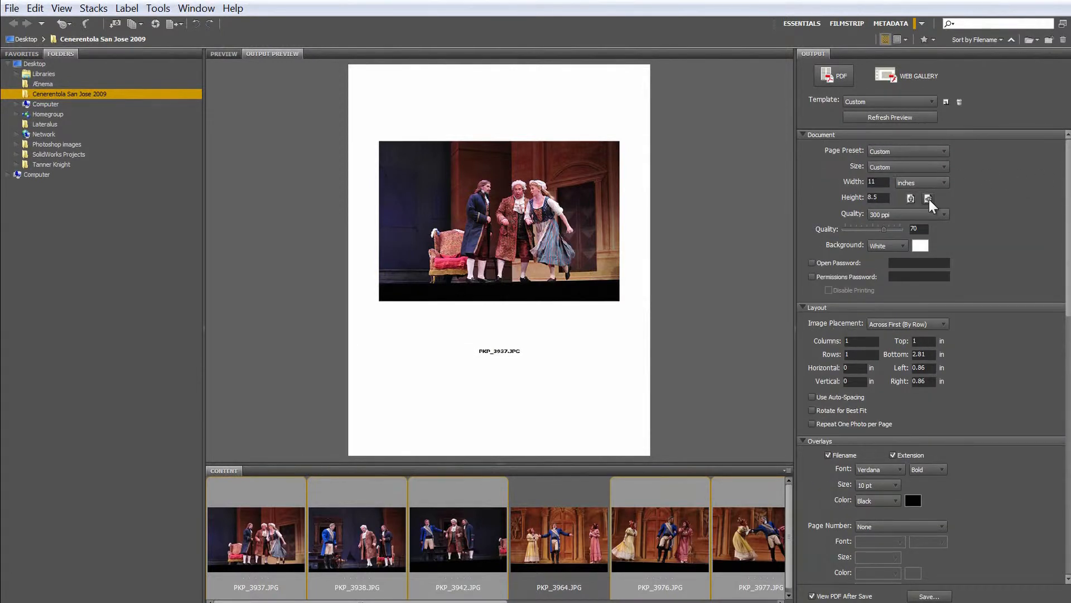
click(857, 118)
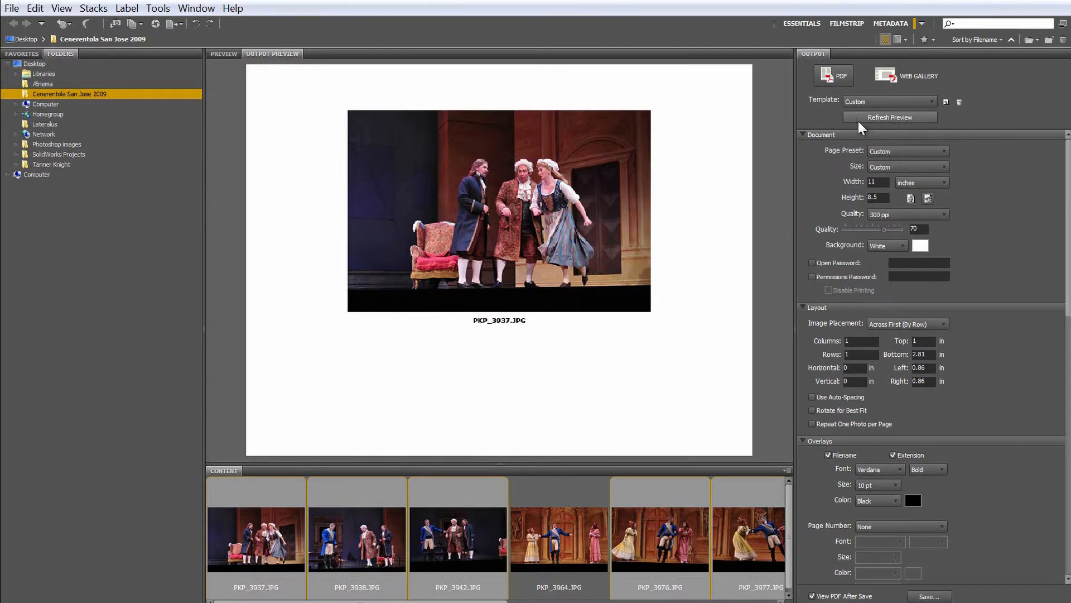
Step: Switch the output type from PDF to Web Gallery and choose the Lightroom Flash Gallery template
scroll(876, 262, down, 3)
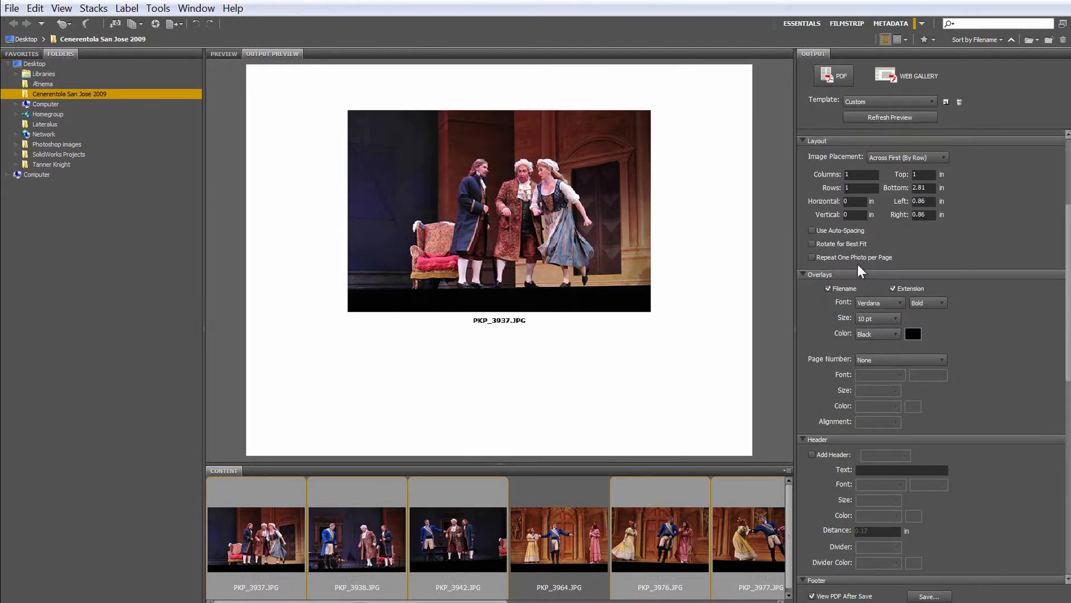
scroll(876, 335, down, 4)
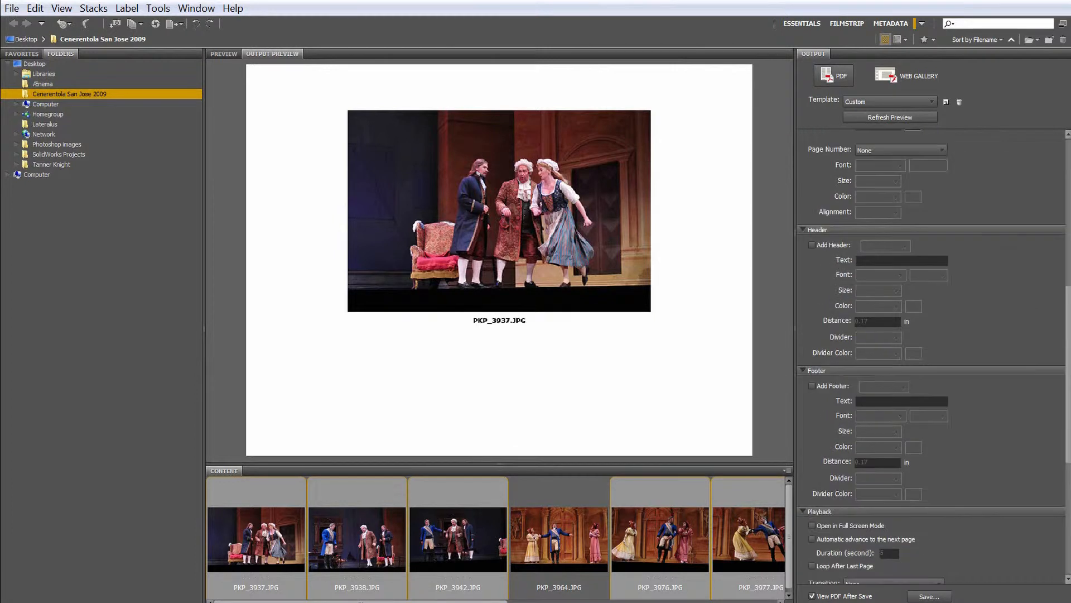
scroll(868, 329, down, 5)
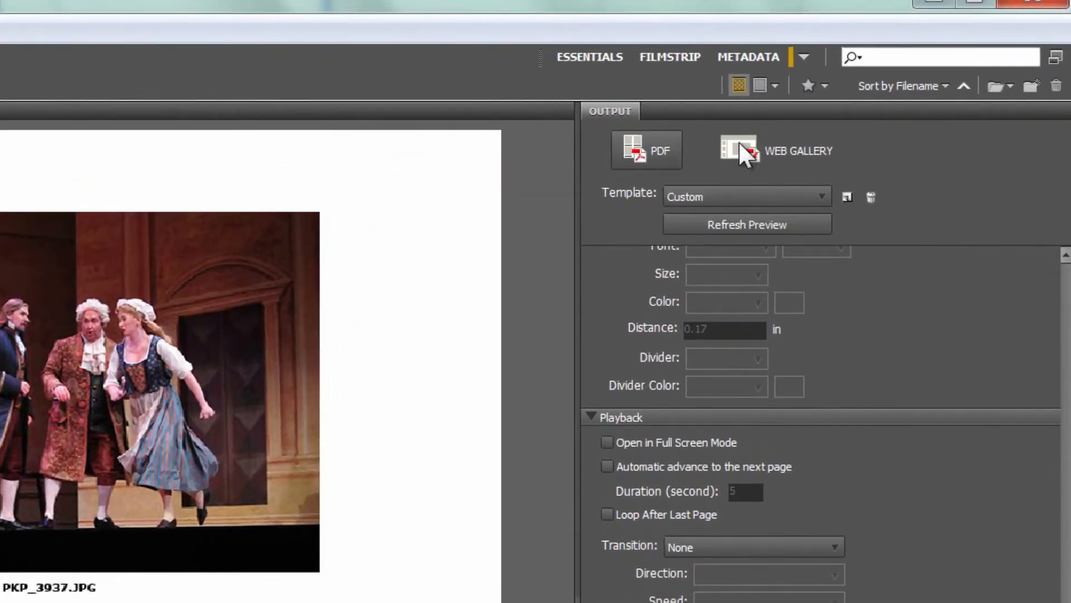
click(738, 140)
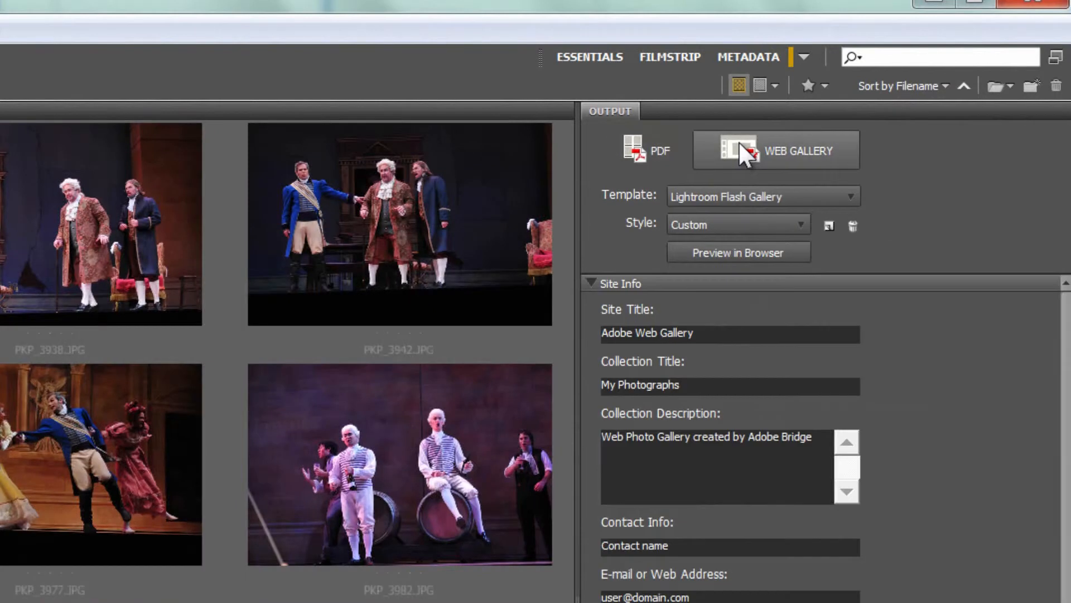
click(757, 195)
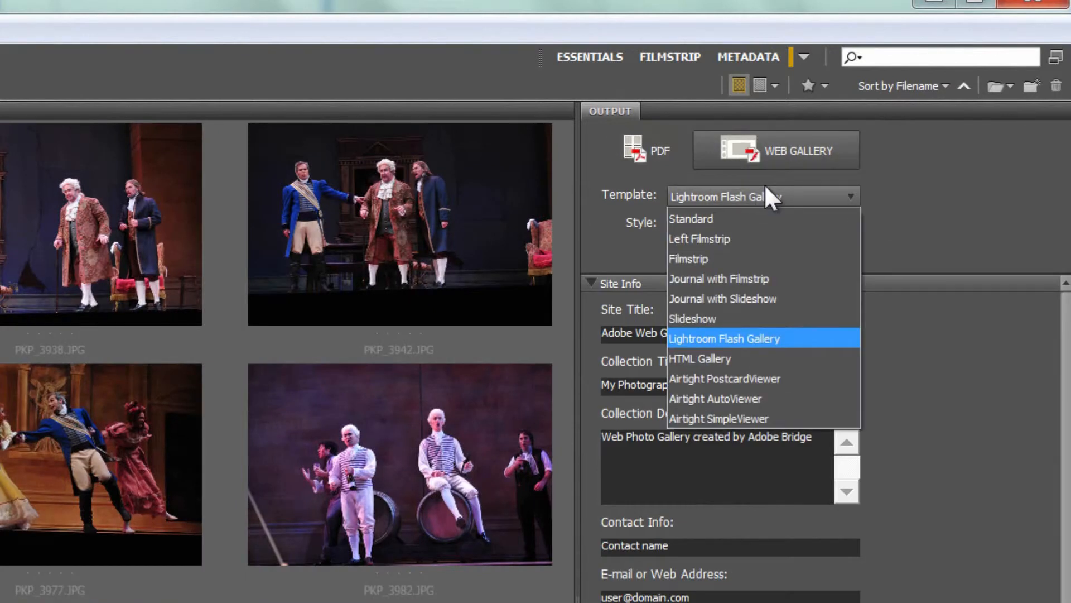
click(747, 338)
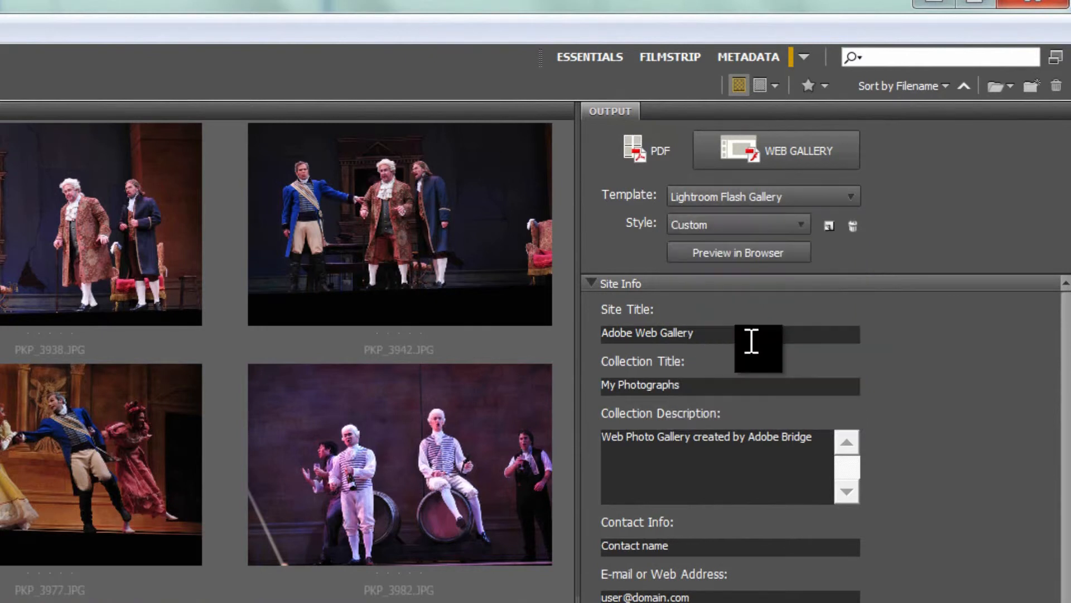
Step: Review the Site Info fields for the gallery, including the site title and collection title, and continue to the Color Palette settings
drag(734, 341, 577, 340)
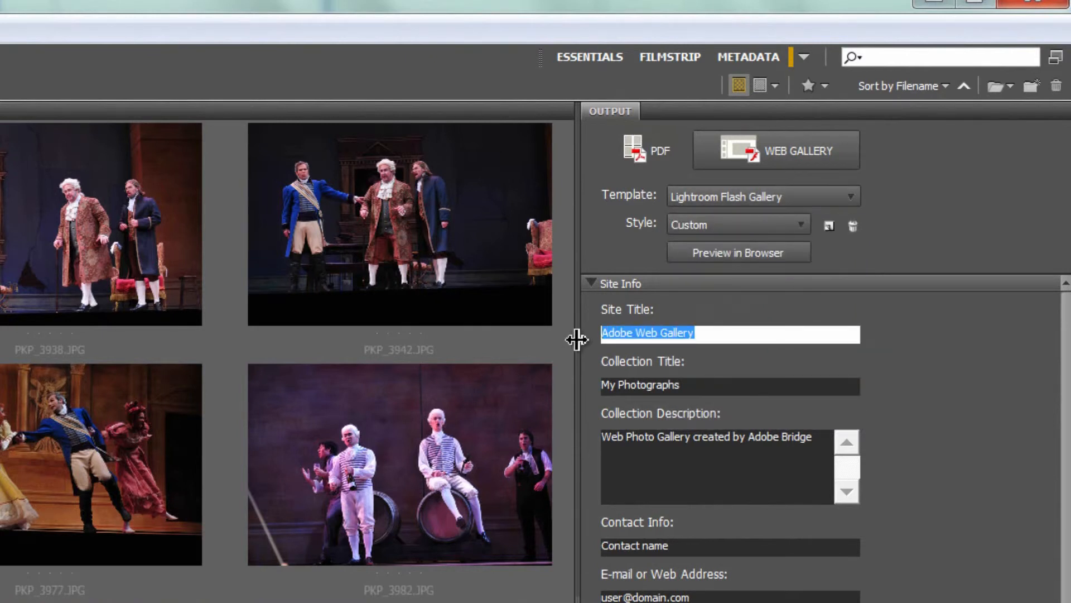
click(642, 386)
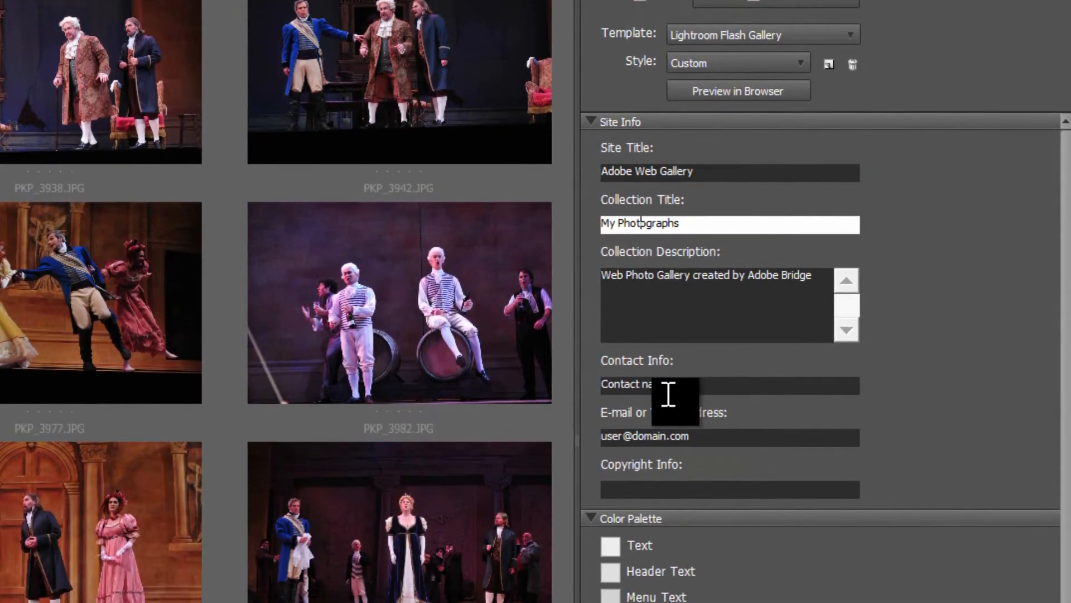
scroll(1066, 480, down, 3)
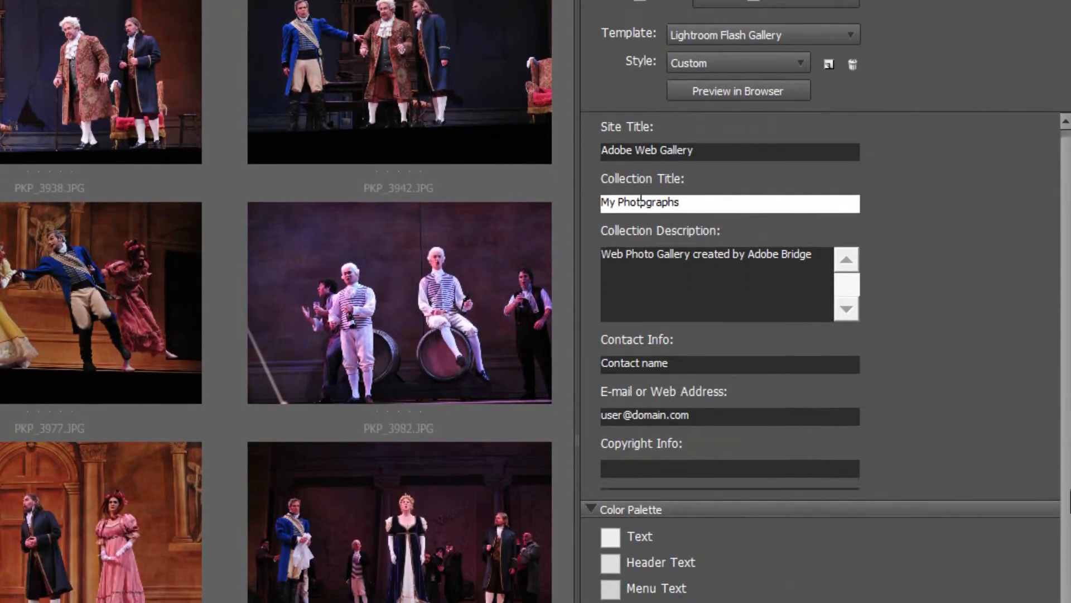
scroll(821, 357, down, 2)
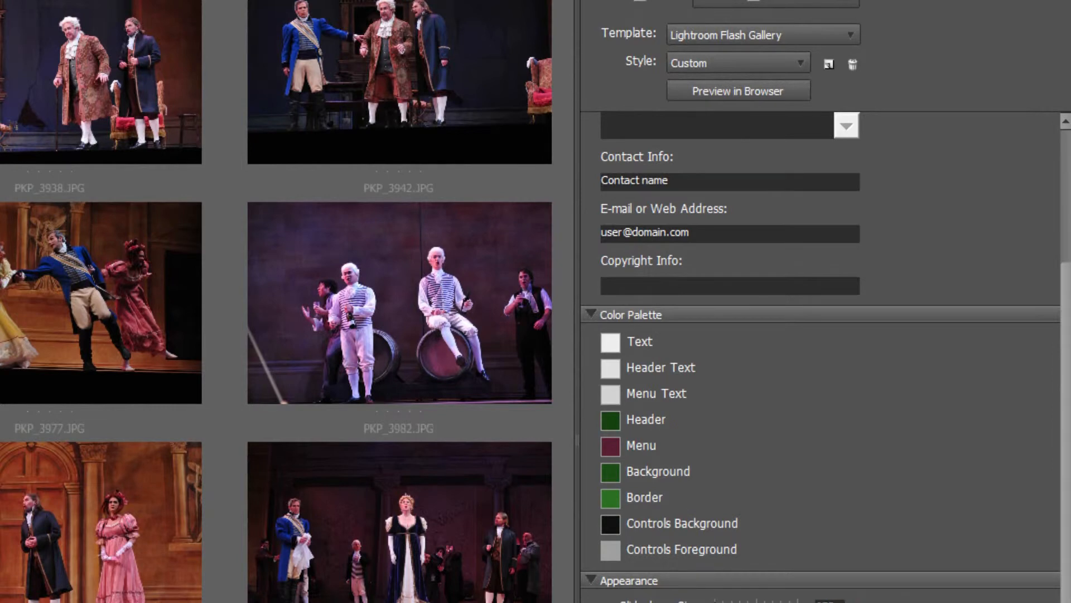
scroll(673, 481, down, 2)
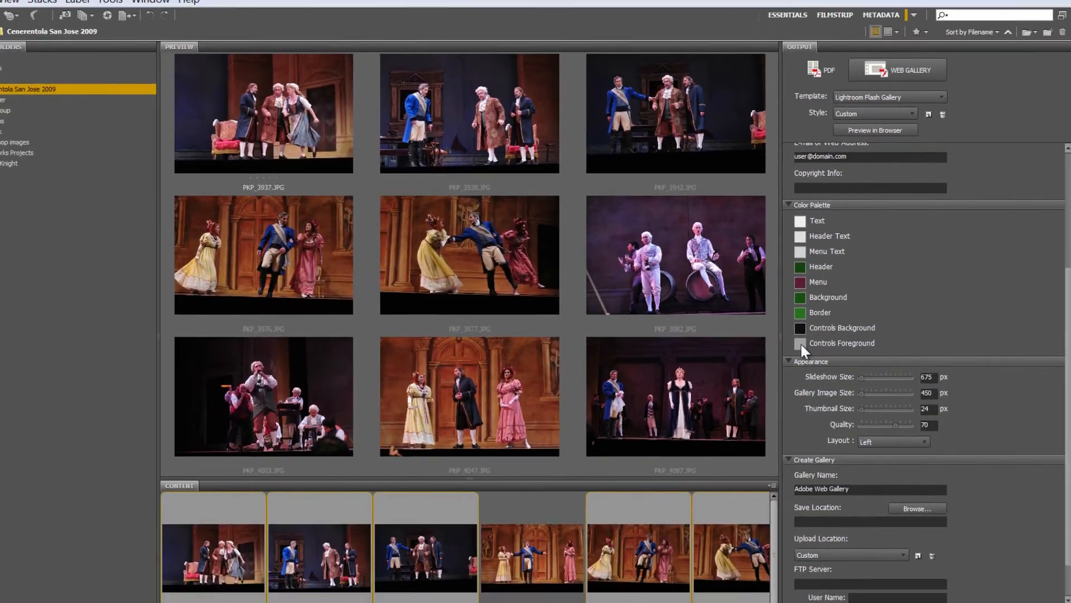
Step: Inspect the color choosers for the Controls Foreground and Menu swatches, accepting each with its existing color
click(698, 402)
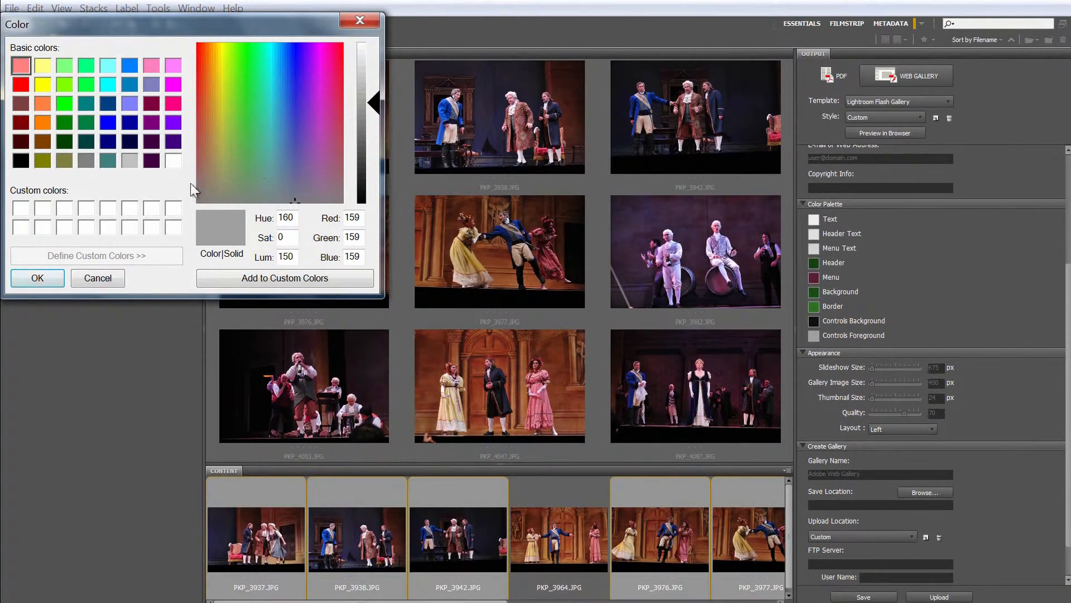
click(35, 278)
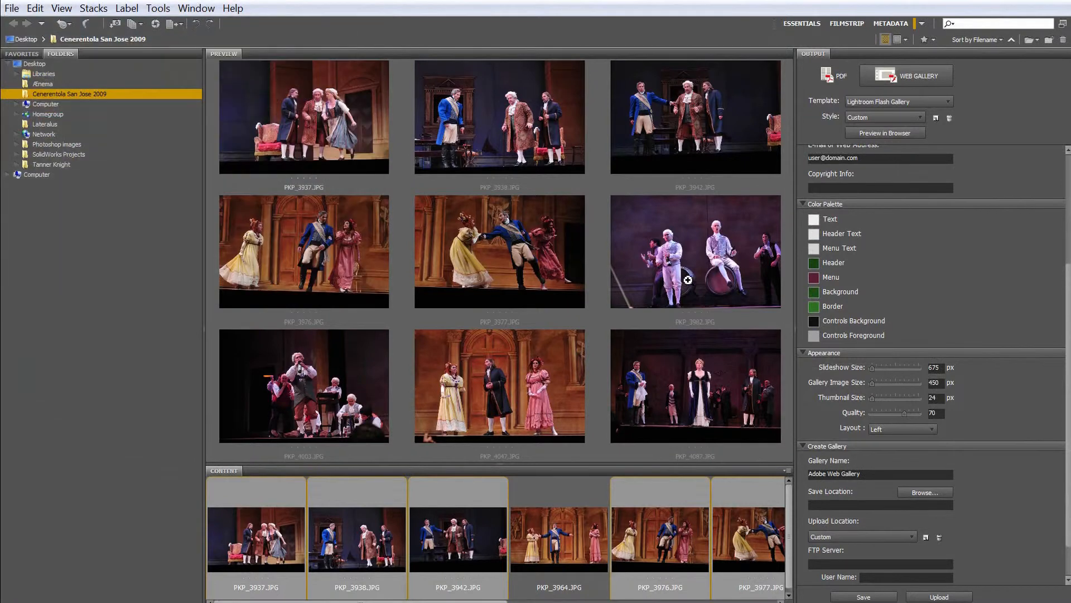
click(813, 277)
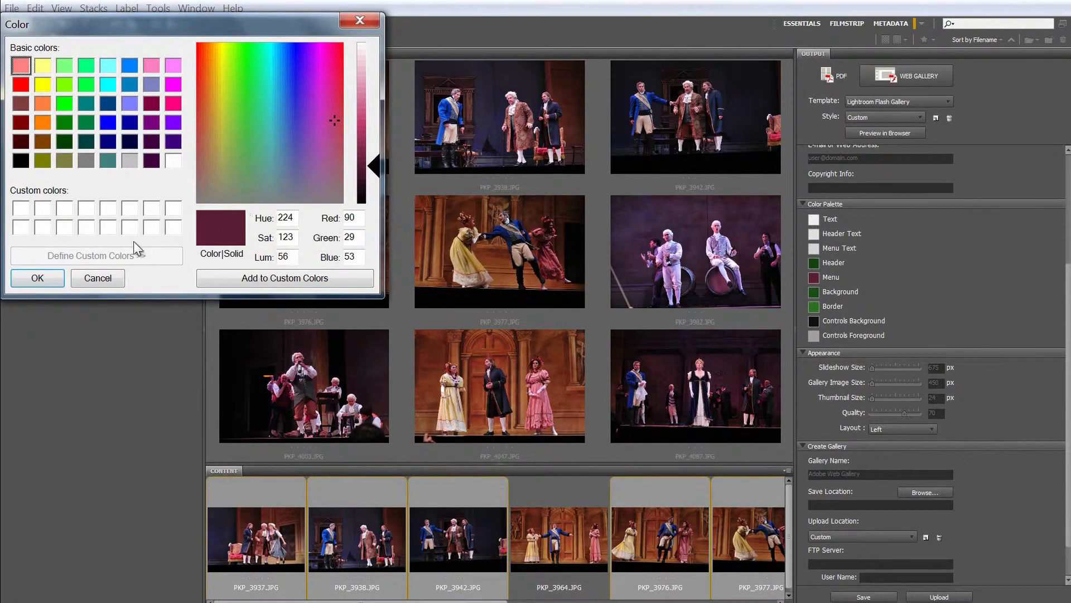
click(55, 278)
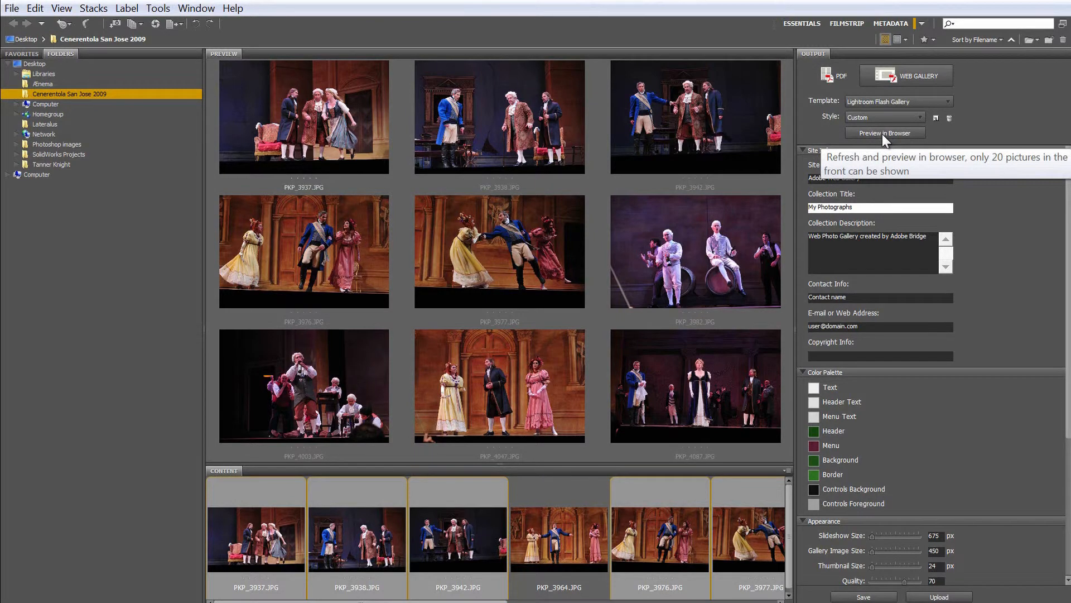
Step: Preview the web gallery in the browser, view several photos by thumbnail and by advancing, and play the slideshow
click(882, 134)
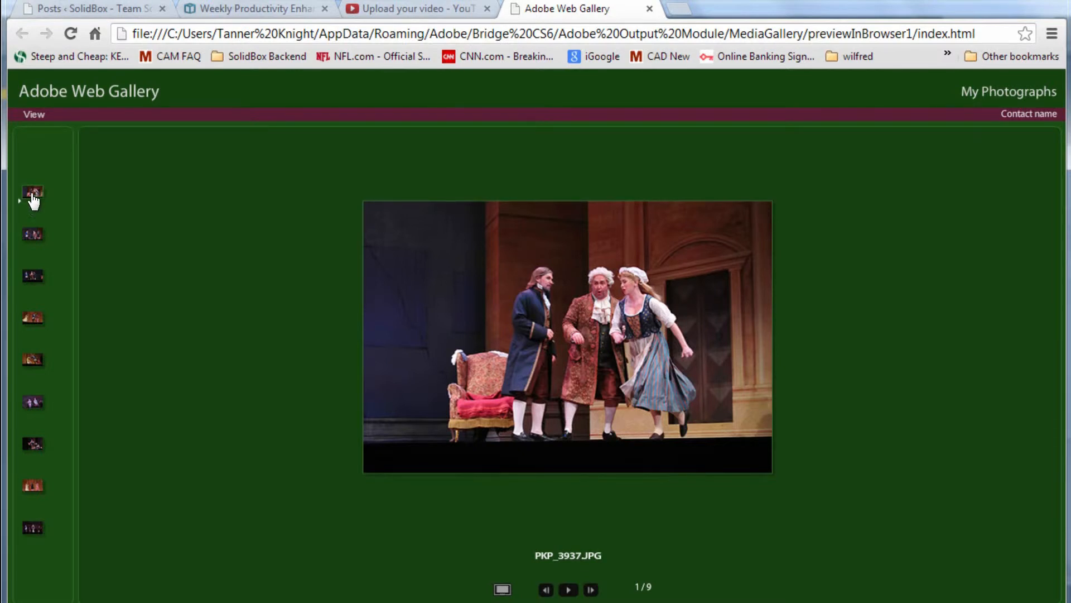
click(33, 237)
click(26, 282)
click(29, 319)
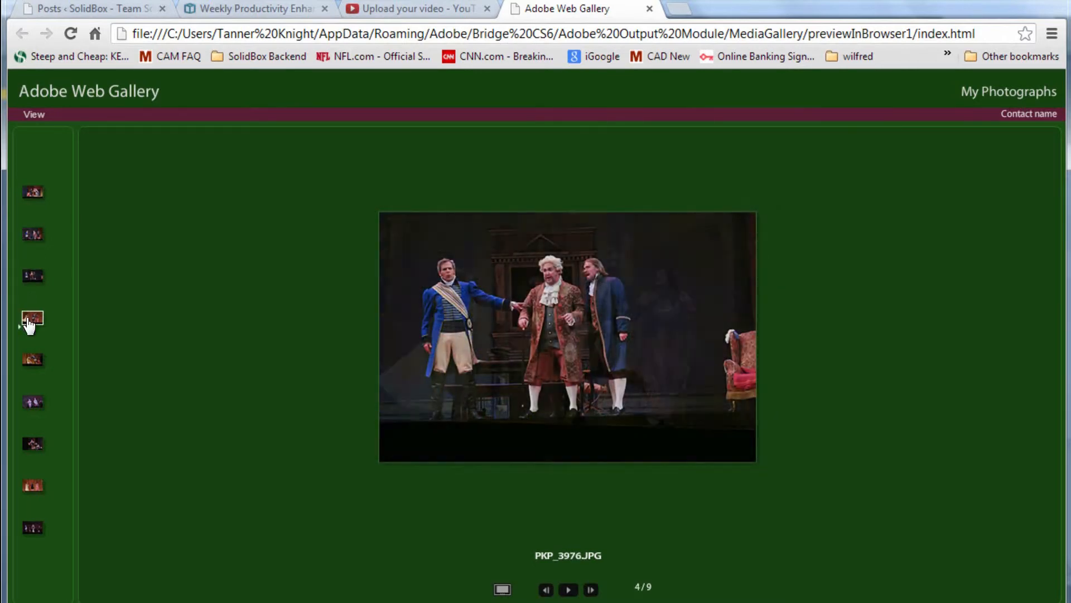
click(591, 590)
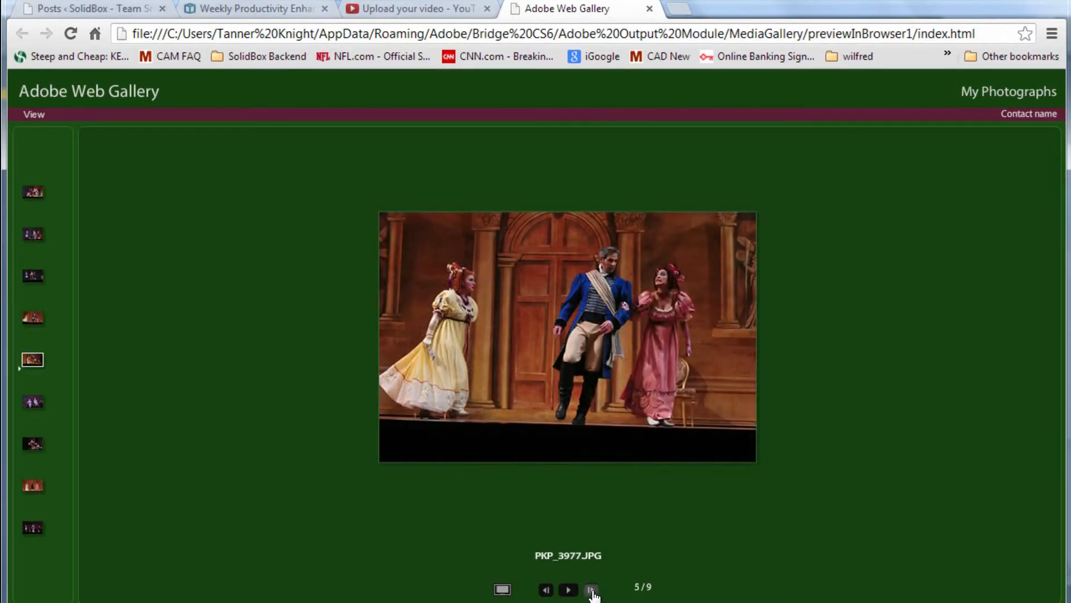
click(591, 590)
click(568, 591)
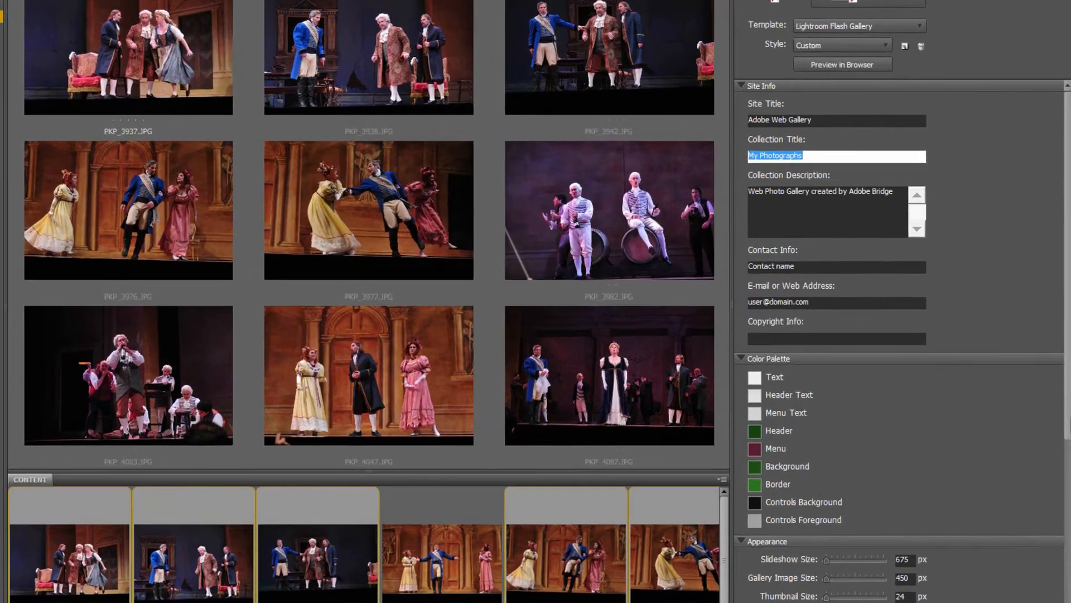
Step: Set the web gallery's appearance layout to Slideshow Only
scroll(830, 406, down, 4)
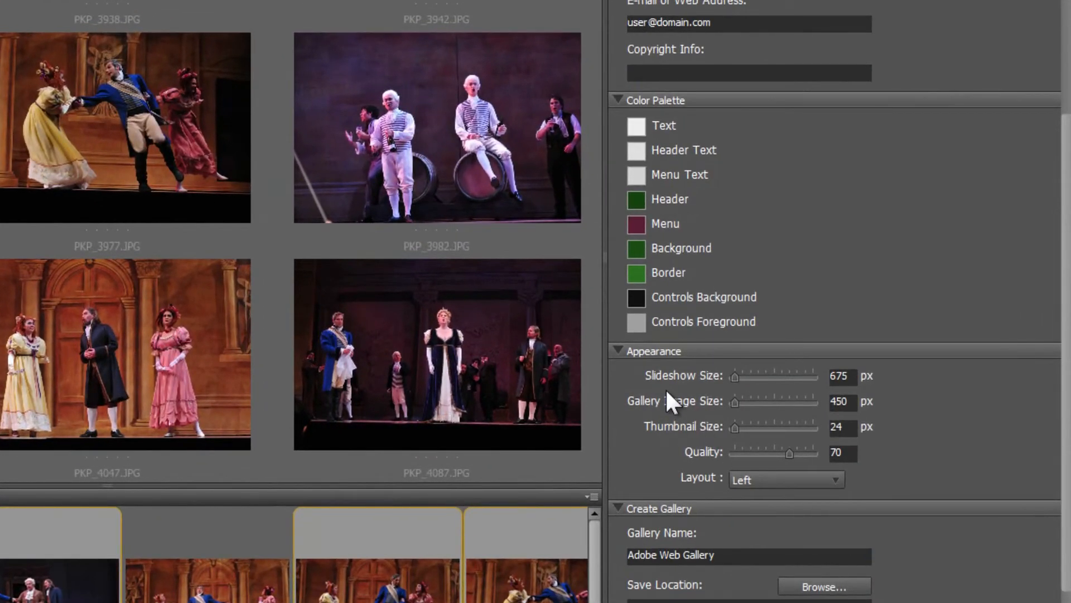
click(762, 479)
click(765, 499)
click(760, 481)
click(786, 557)
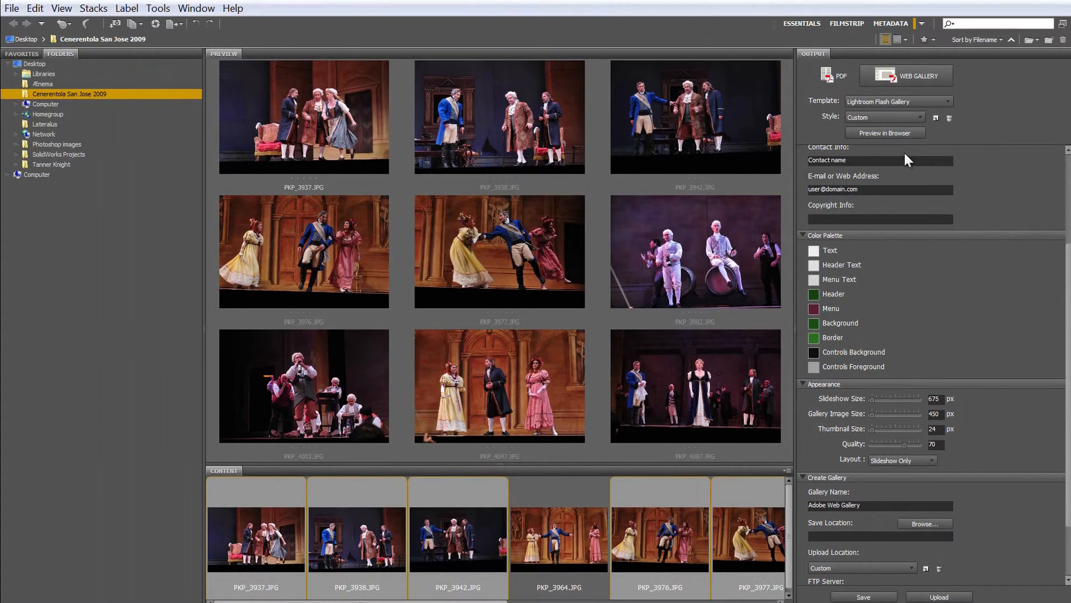
Step: Preview the Slideshow Only gallery in the browser, advance to the third photo, and switch back to Adobe Bridge
click(902, 132)
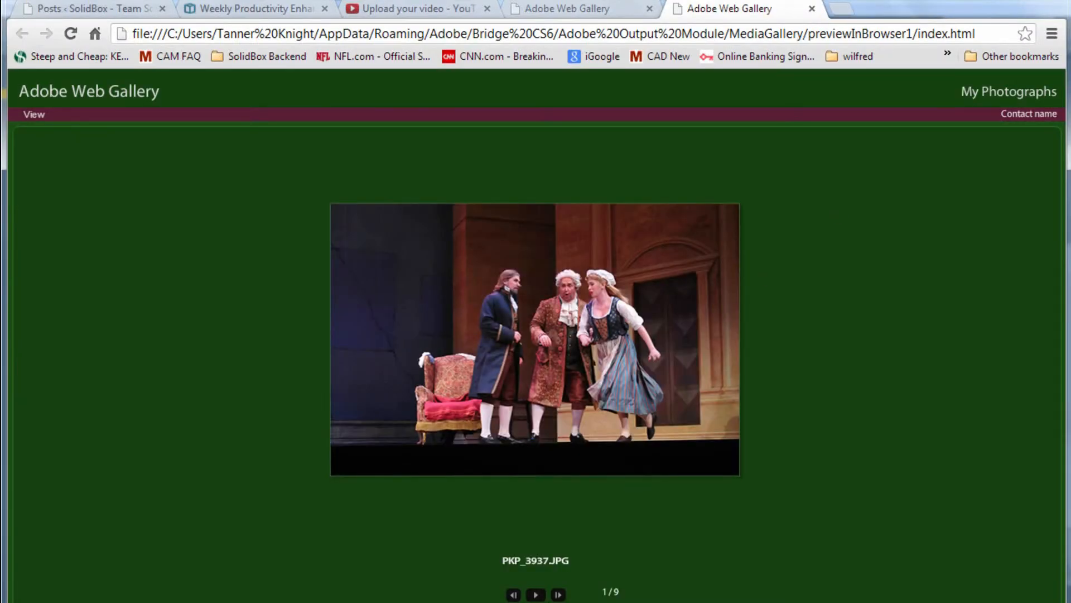
click(558, 595)
click(560, 595)
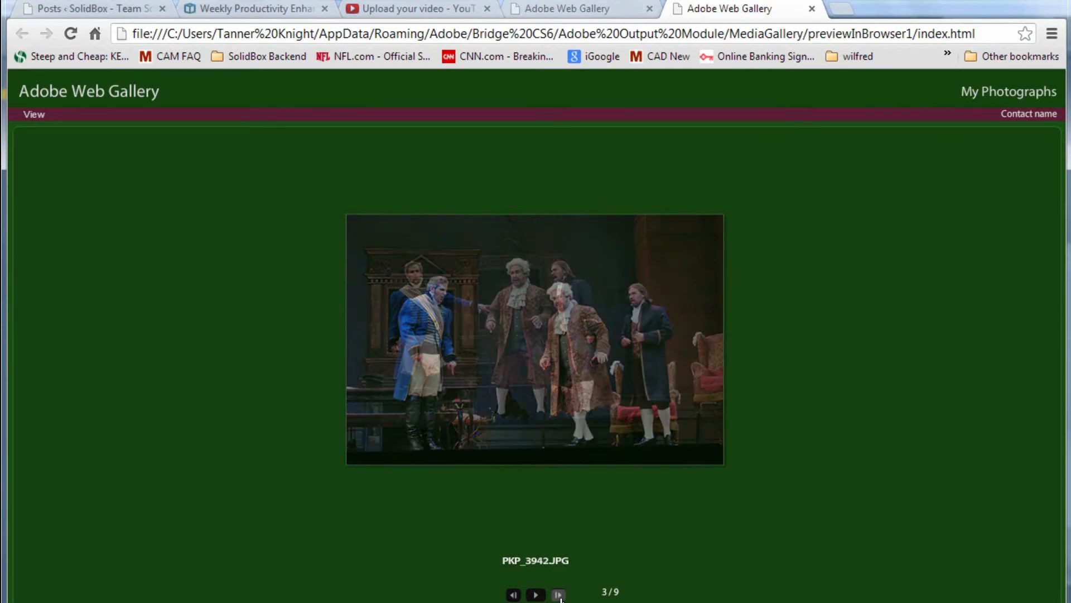
key(alt+Tab)
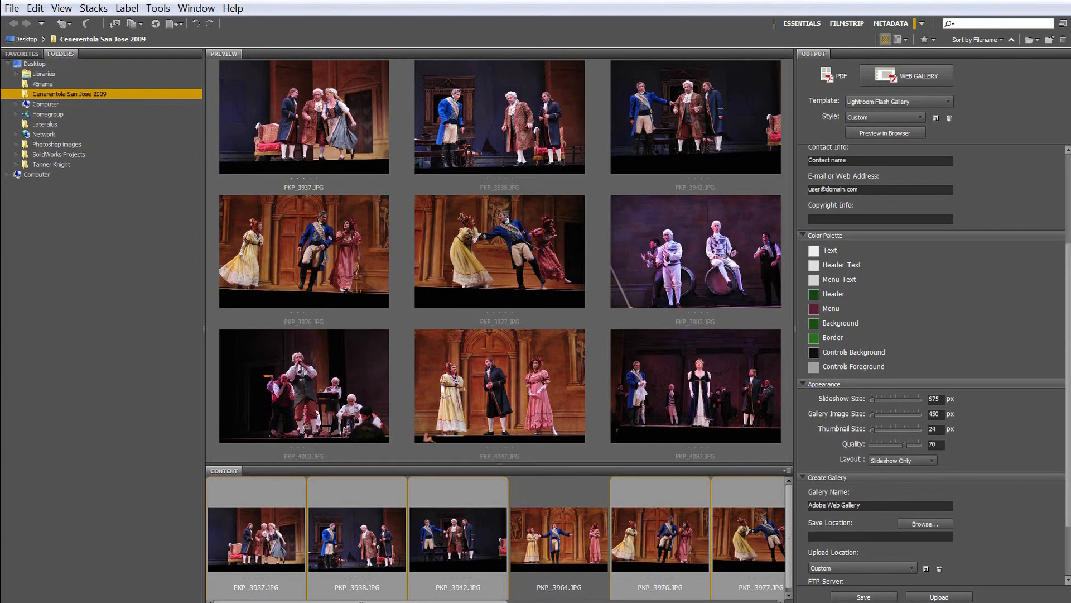